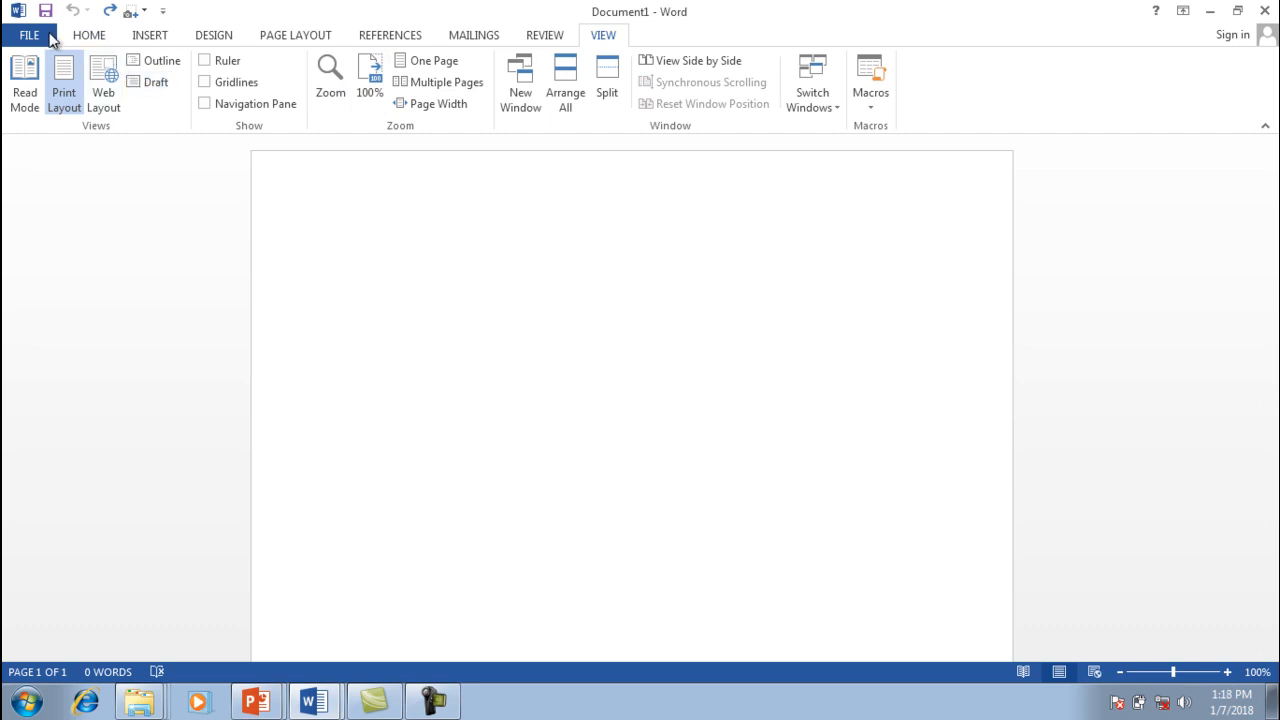
Step: Open the recent document OBL Proposal and skim through its pages, ending back at the title page
left_click(40, 34)
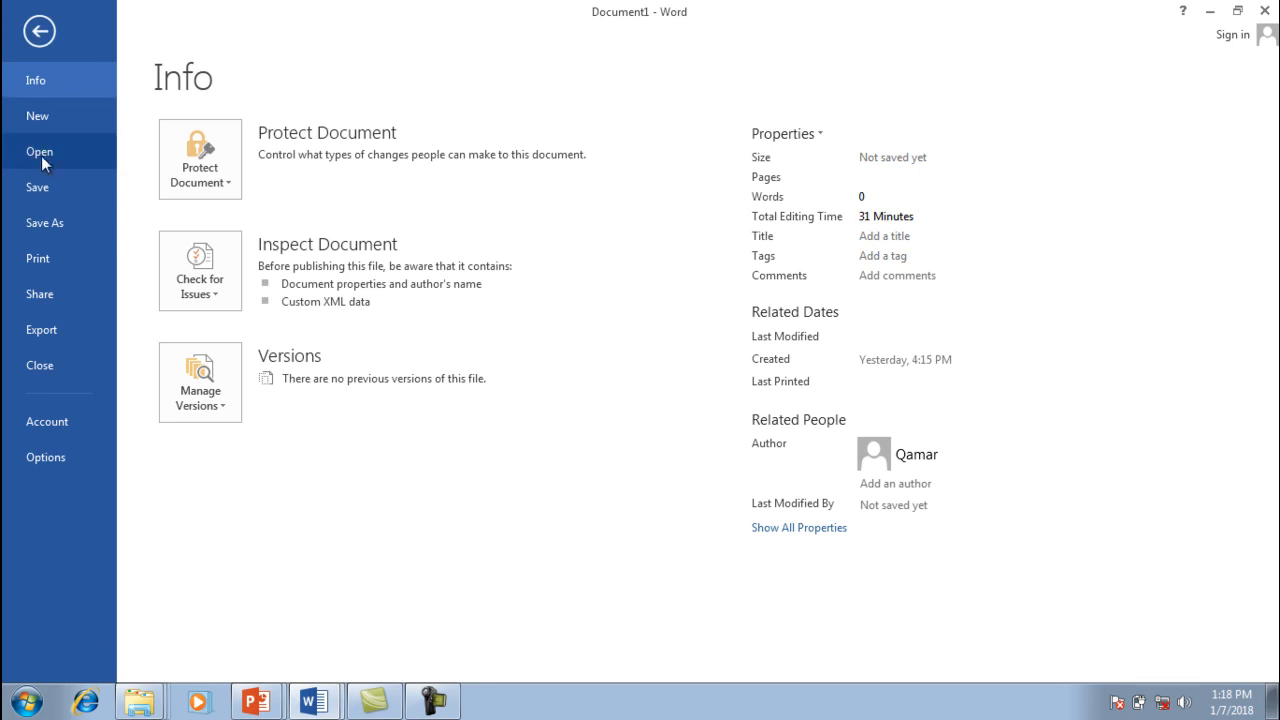
left_click(40, 158)
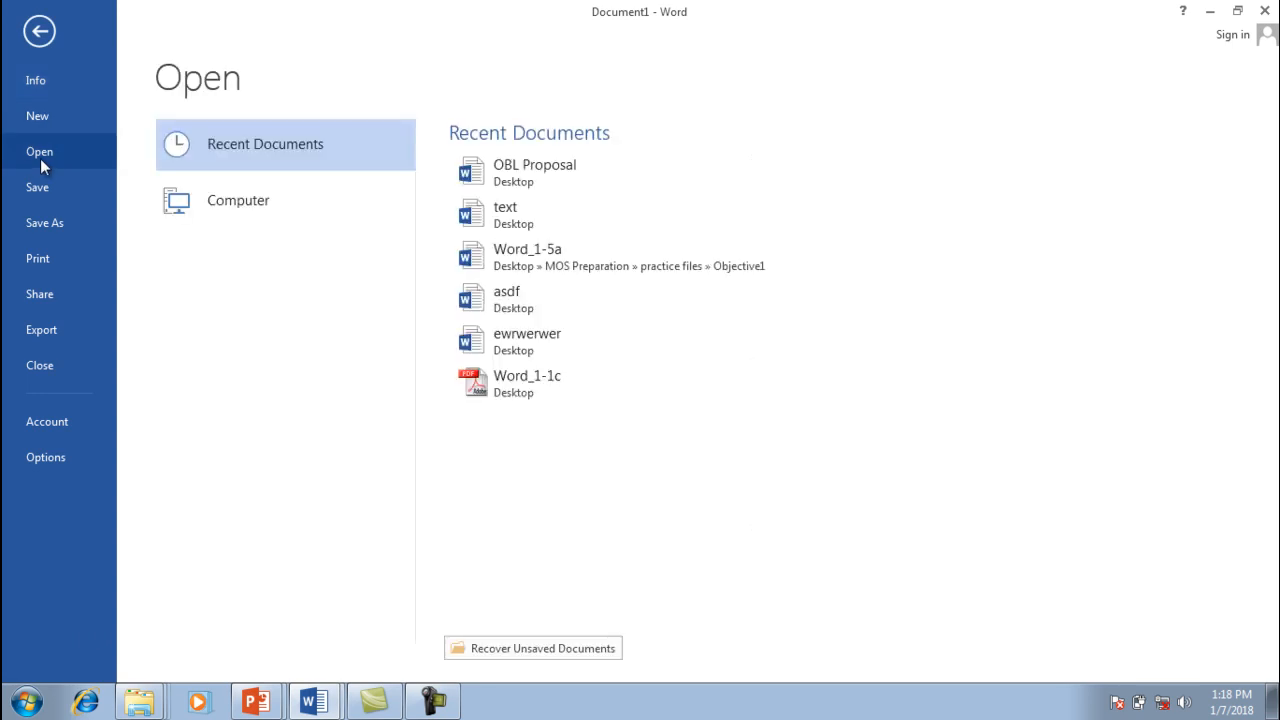
left_click(484, 172)
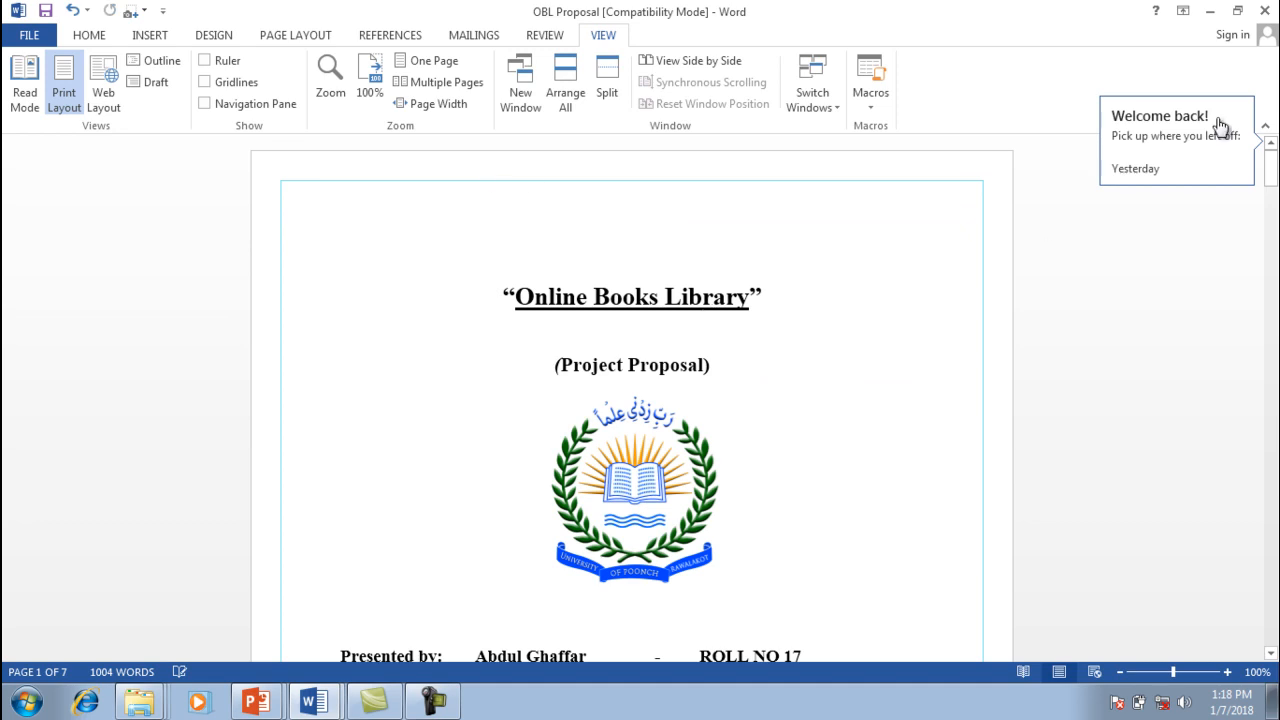
left_click(1271, 603)
left_click(1271, 611)
left_click(1271, 611)
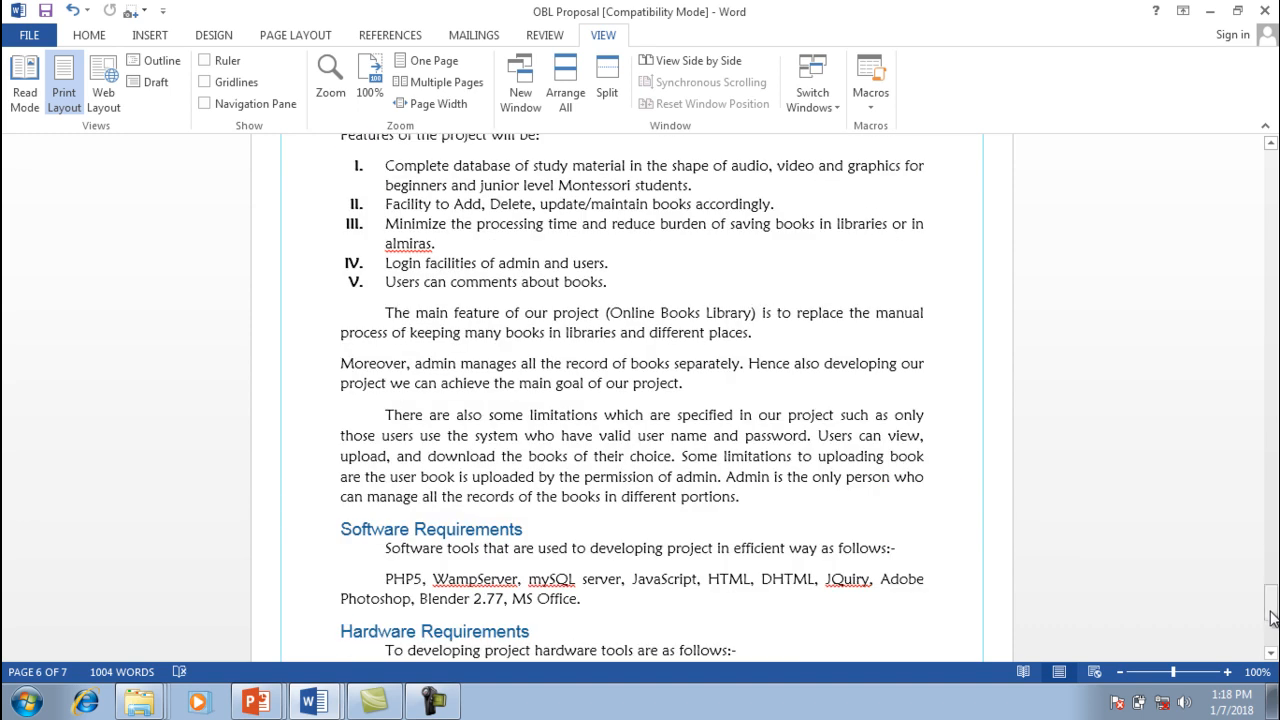
left_click_drag(1271, 612, 1262, 170)
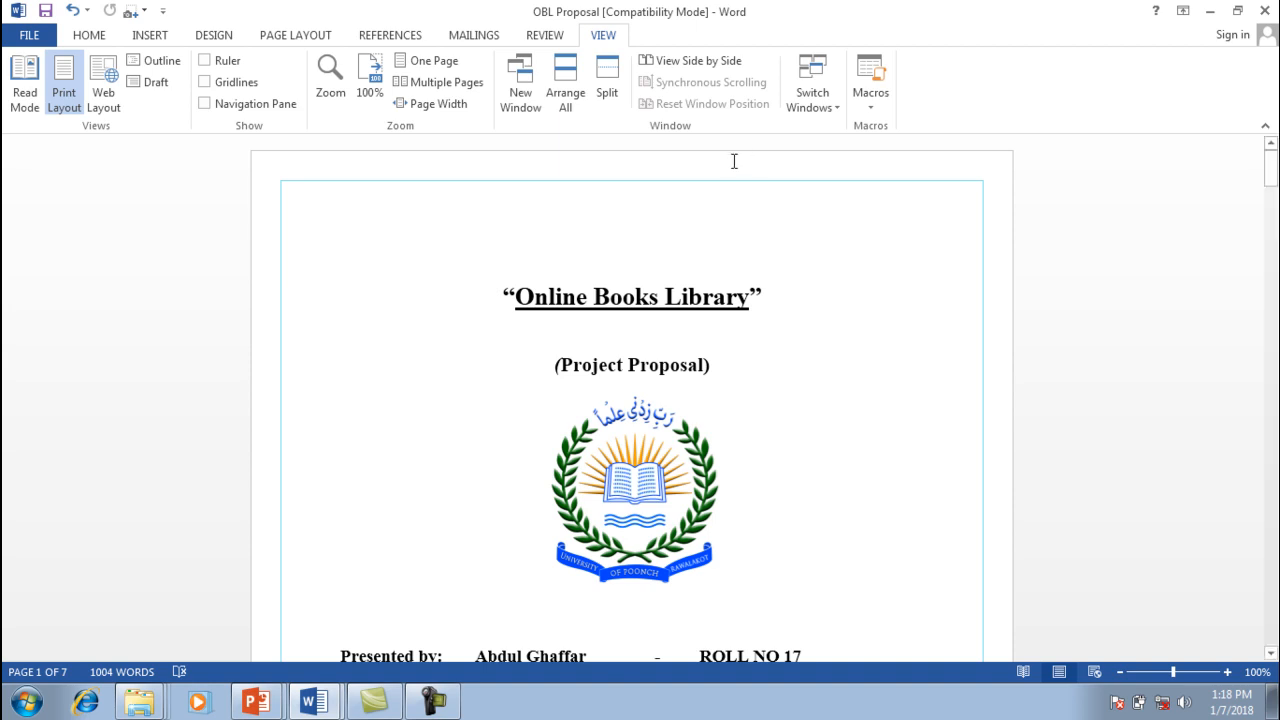
Step: Switch the document to Read Mode and page through it from the title screen to the end
left_click(24, 84)
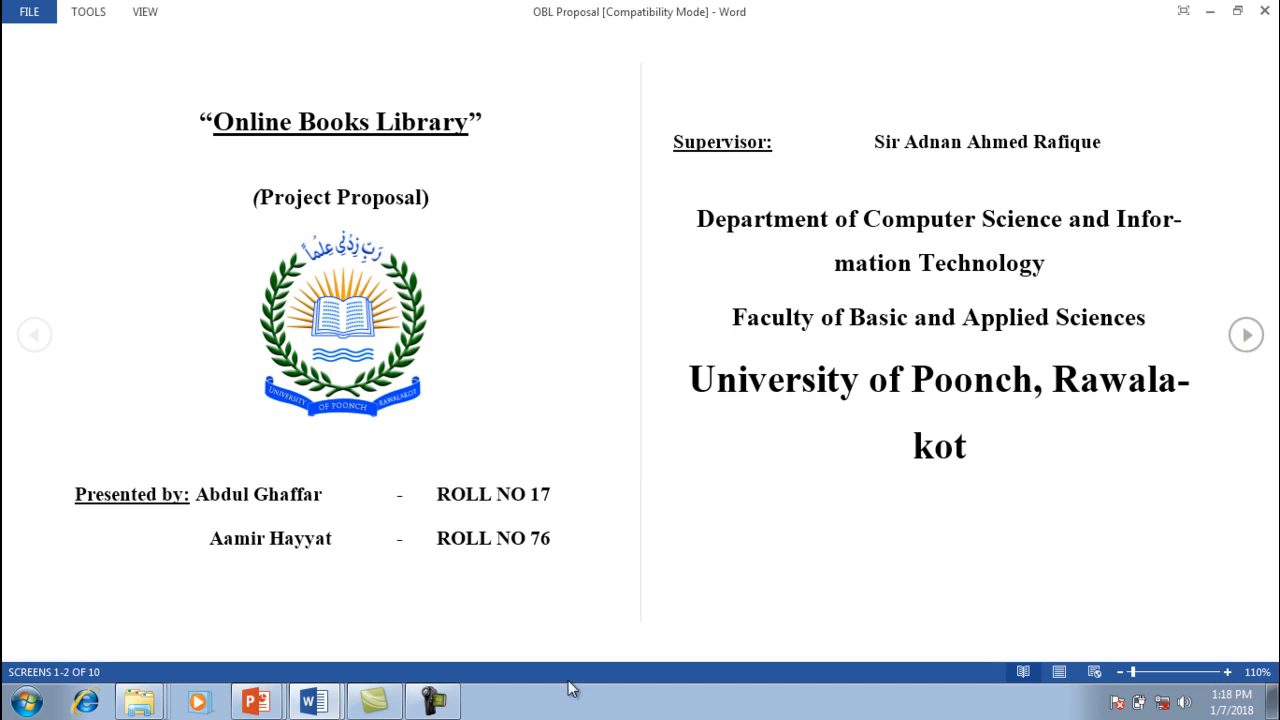
left_click(433, 703)
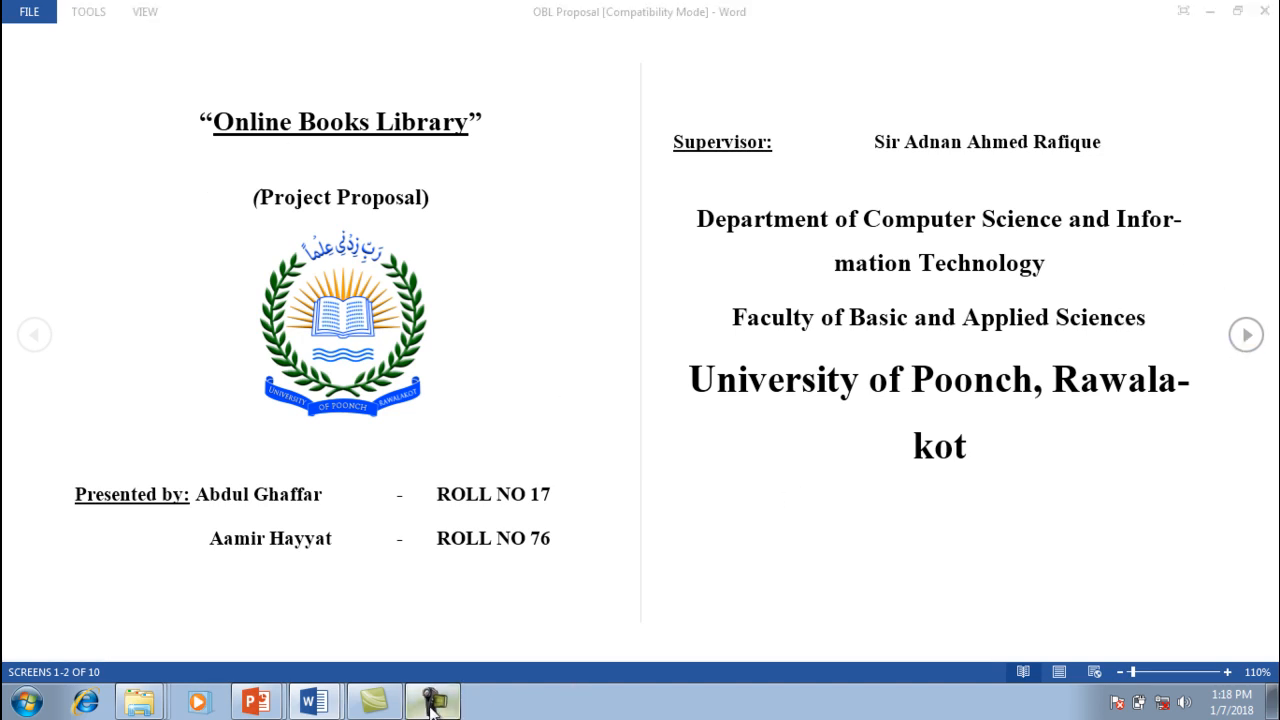
left_click(745, 619)
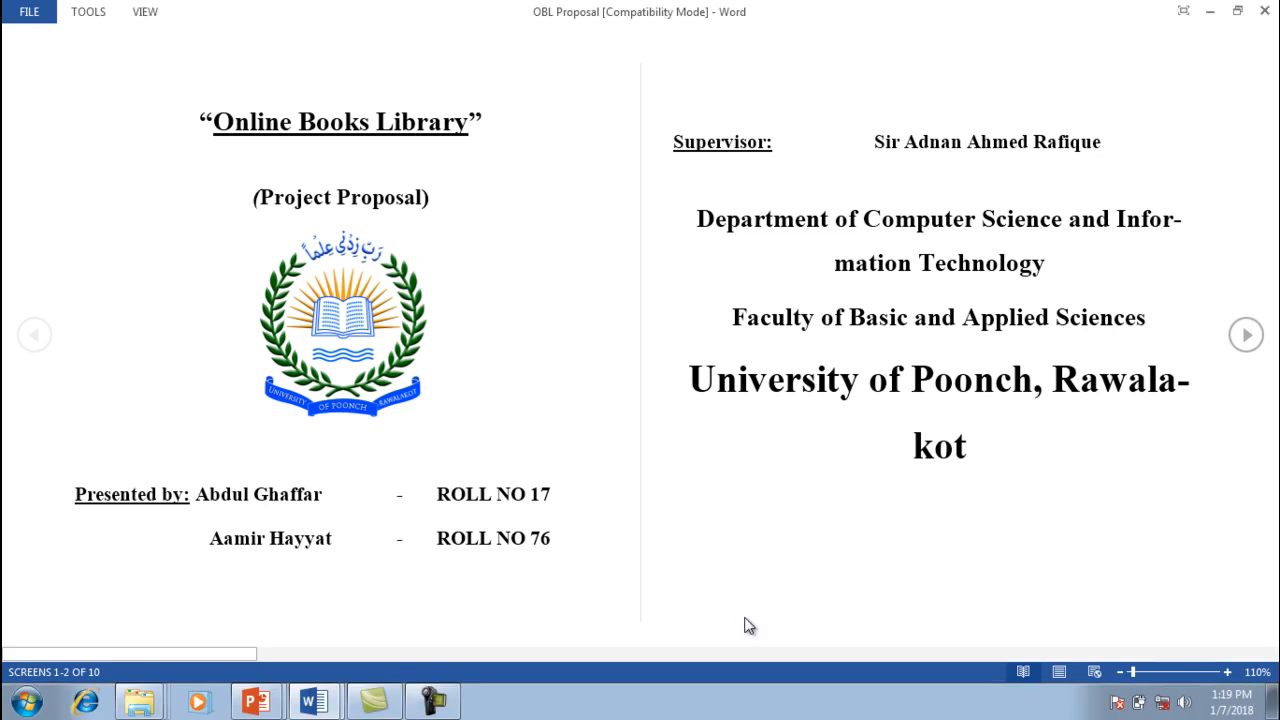
left_click(1245, 336)
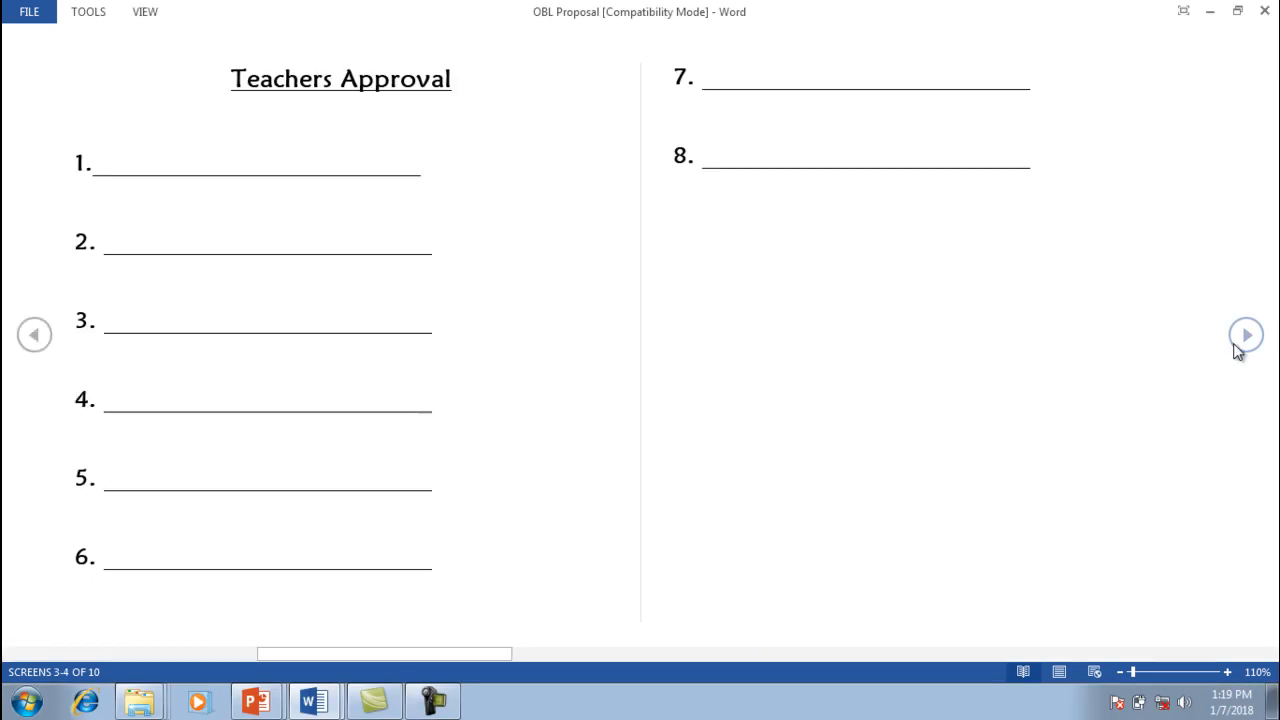
left_click(1240, 350)
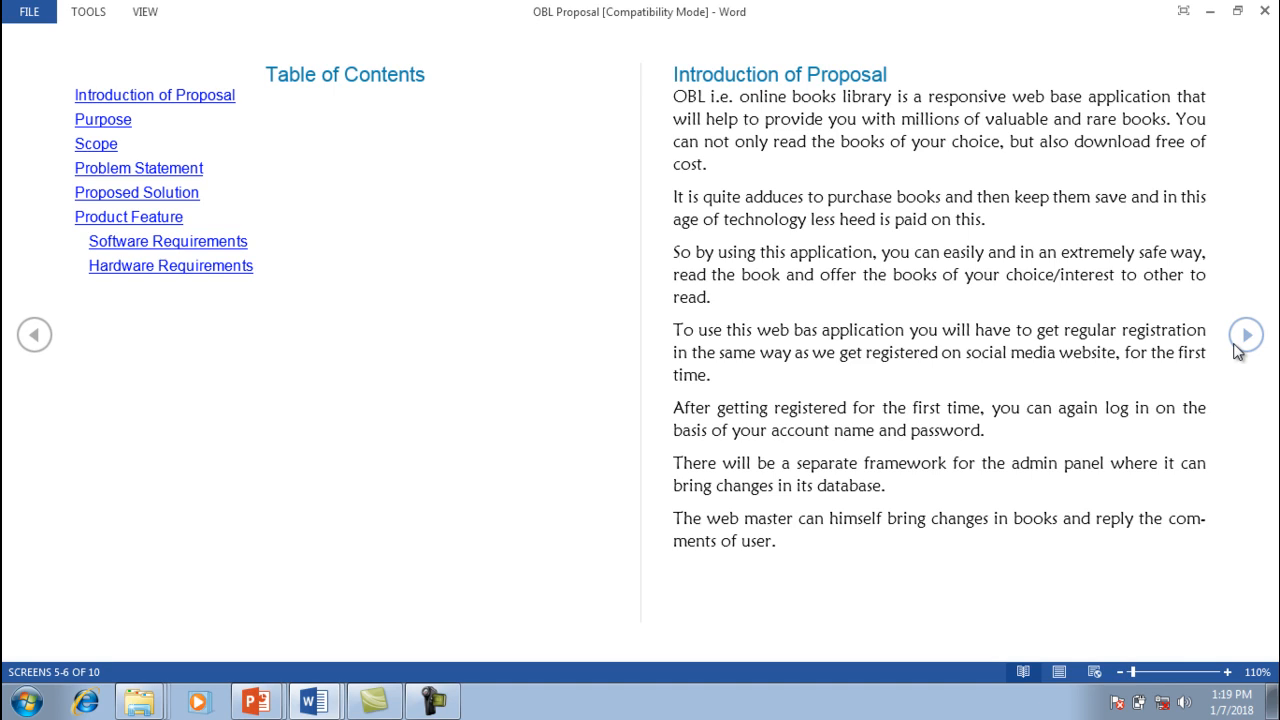
left_click(1240, 350)
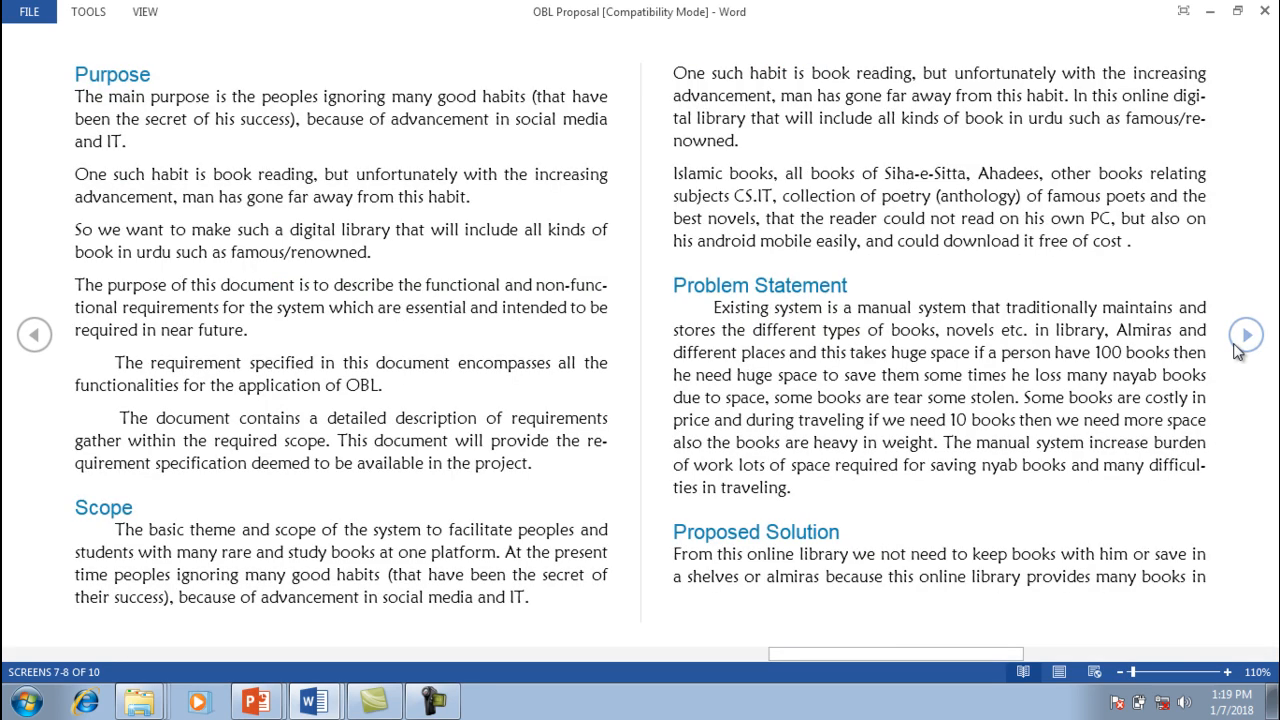
left_click(1238, 350)
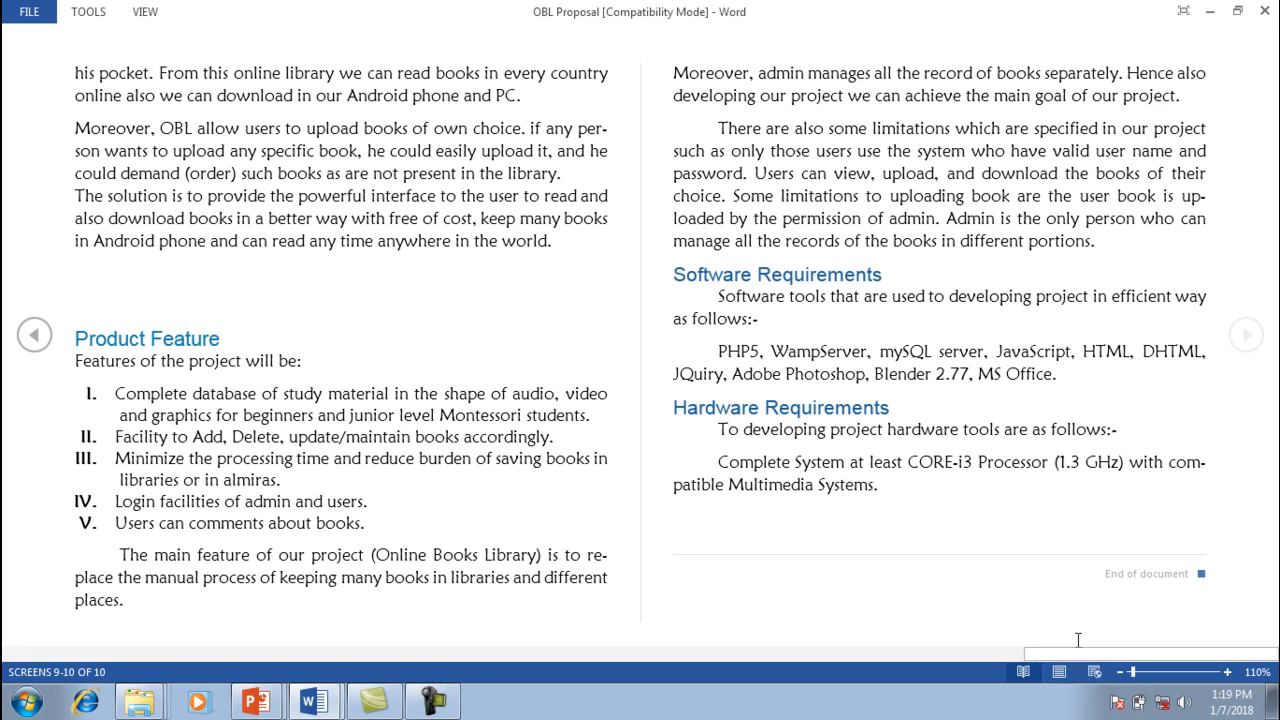
Step: Return the document to Print Layout and view its title page
left_click(1059, 674)
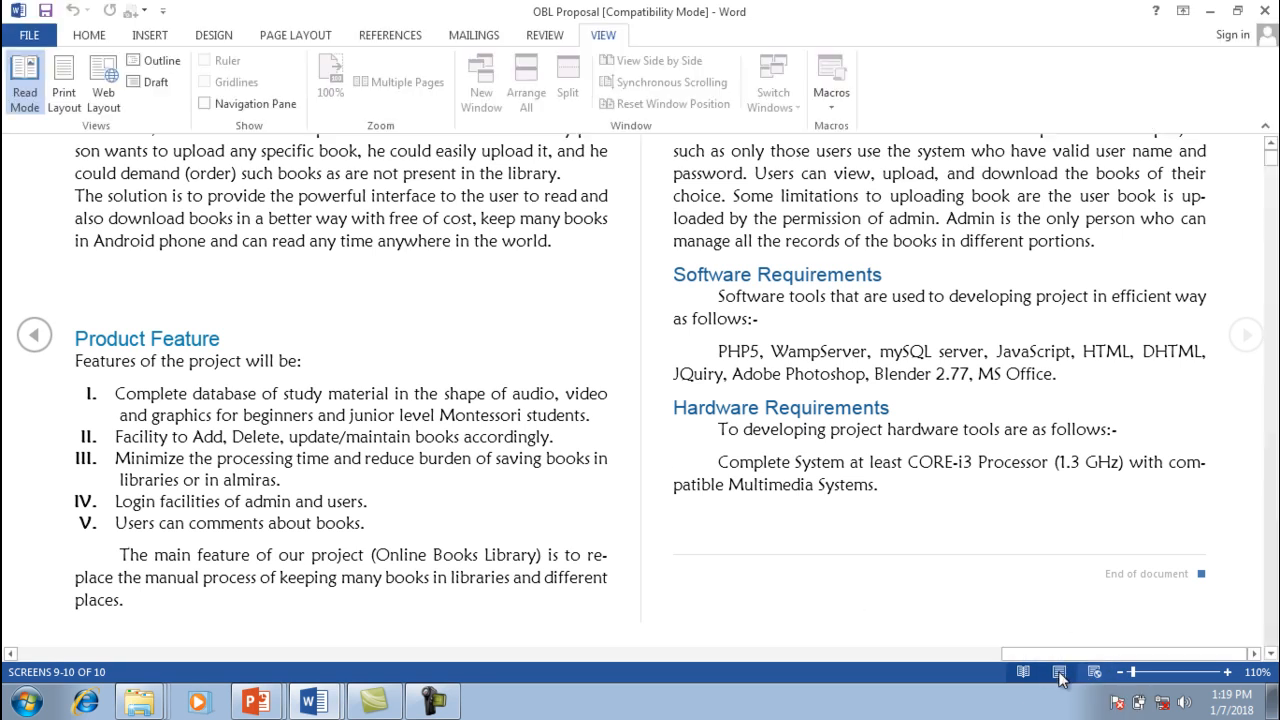
left_click(1273, 170)
left_click(1273, 170)
left_click(1273, 170)
left_click(1273, 170)
left_click(1273, 170)
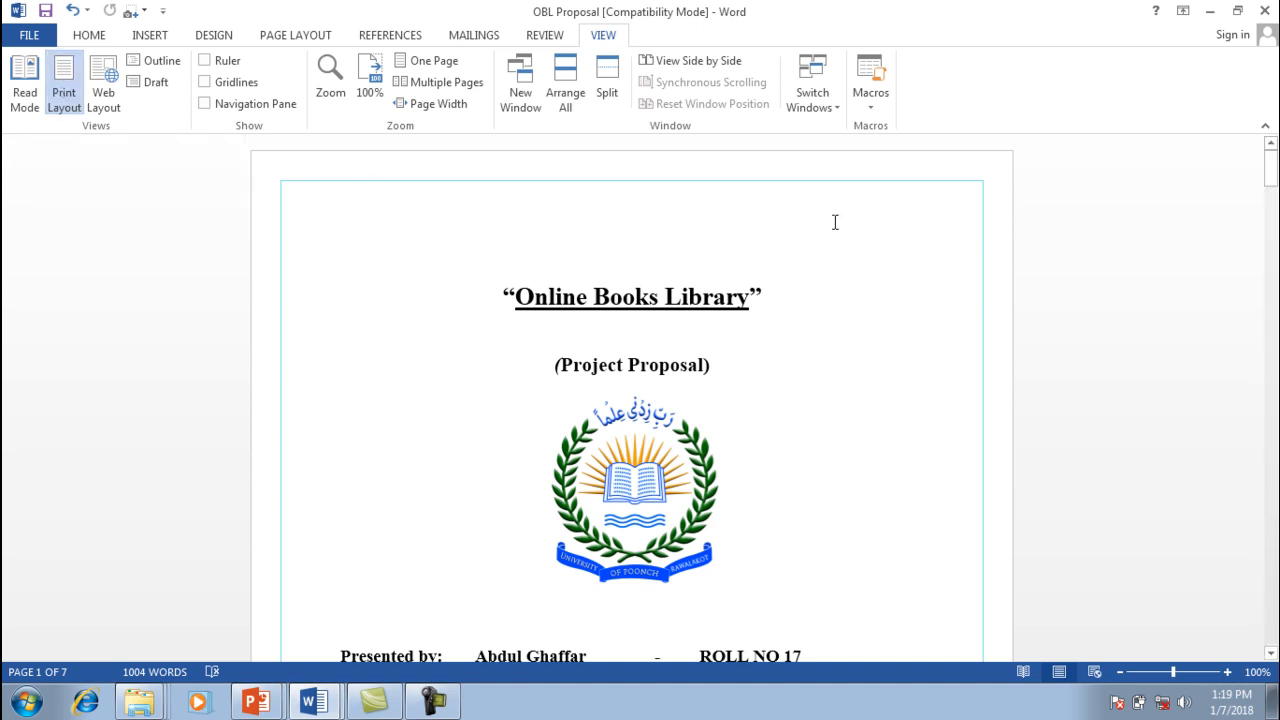
left_click(76, 96)
left_click(1271, 654)
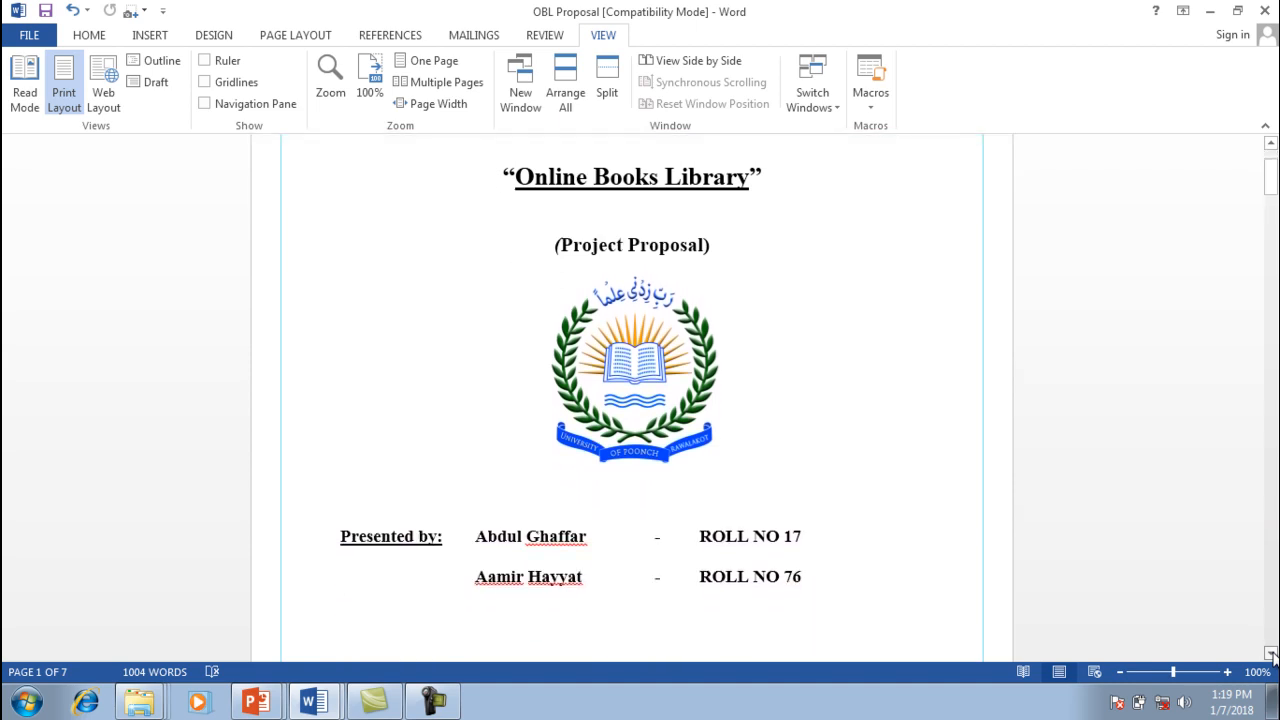
left_click(1271, 654)
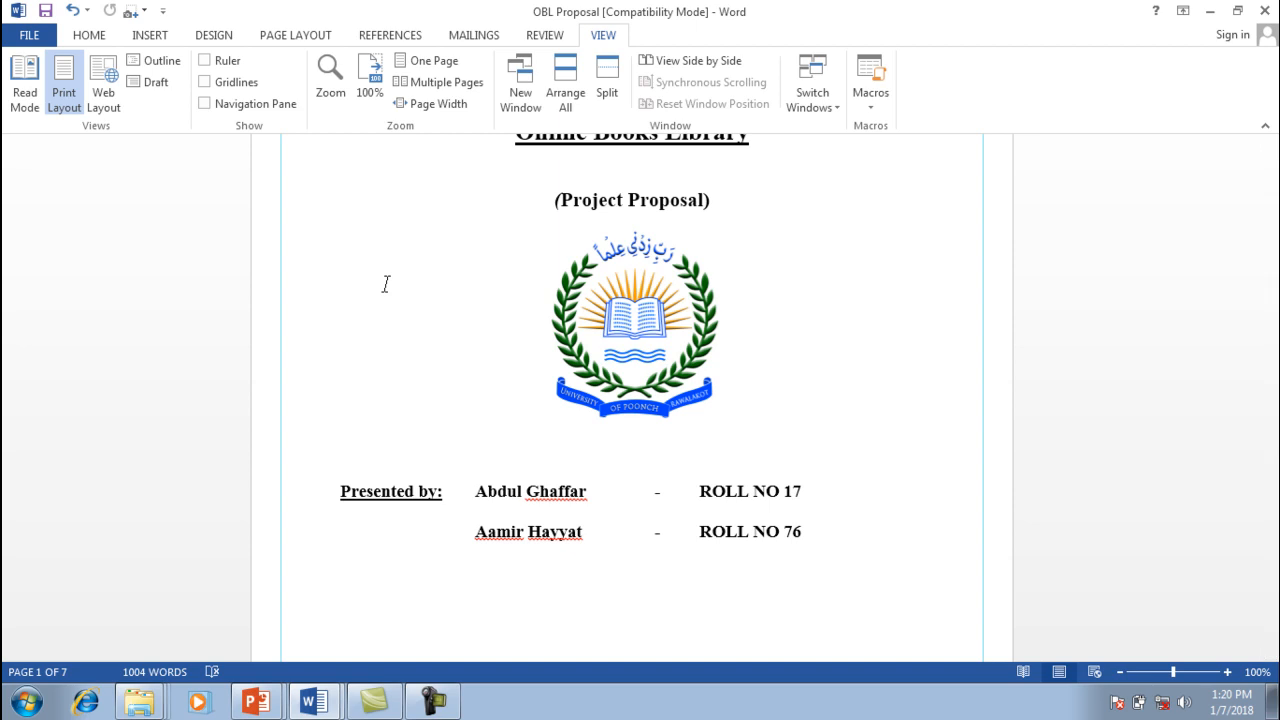
Step: Switch the document to Web Layout and examine how its title page and text sections are laid out
left_click(102, 88)
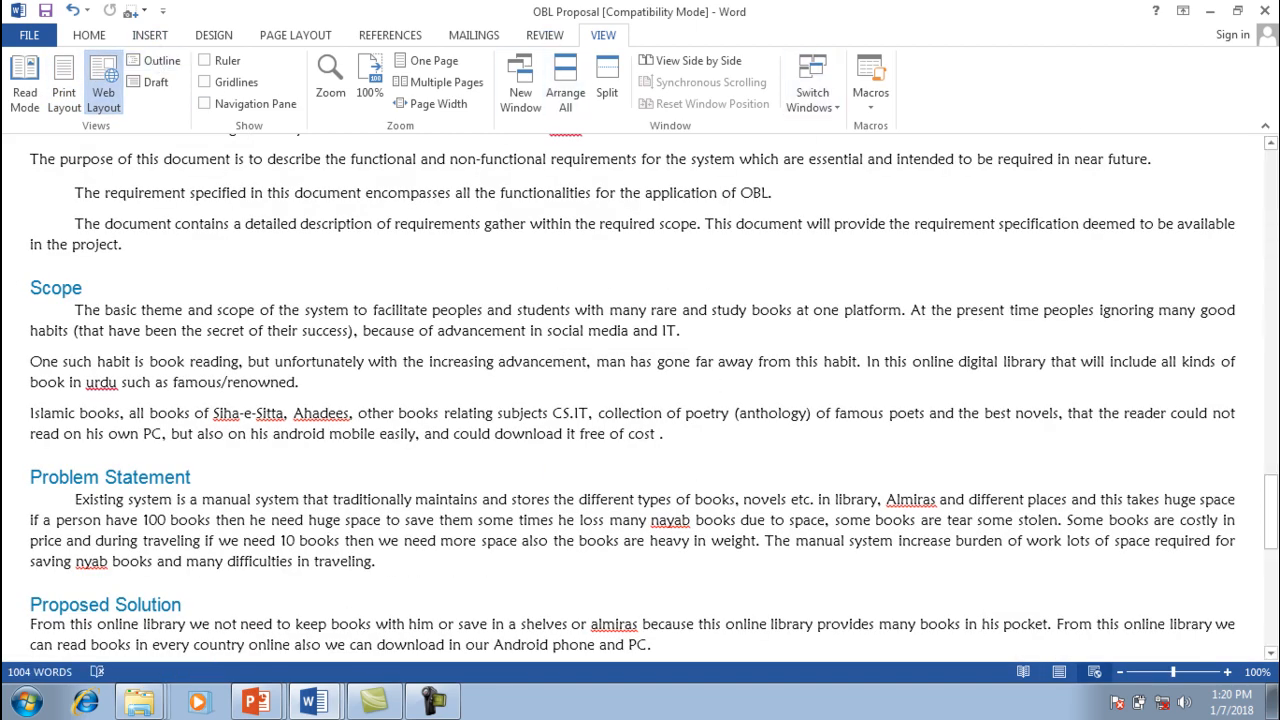
left_click(1274, 180)
left_click(1274, 180)
left_click(1274, 180)
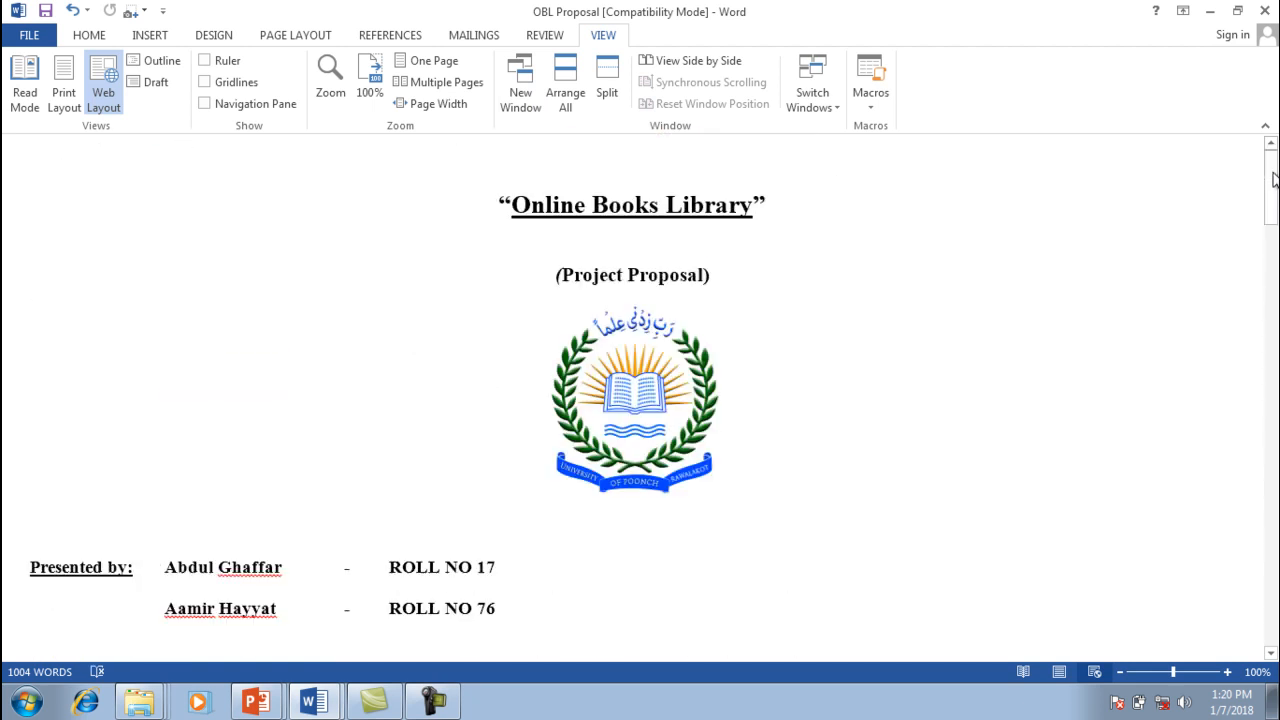
left_click_drag(1274, 180, 1274, 424)
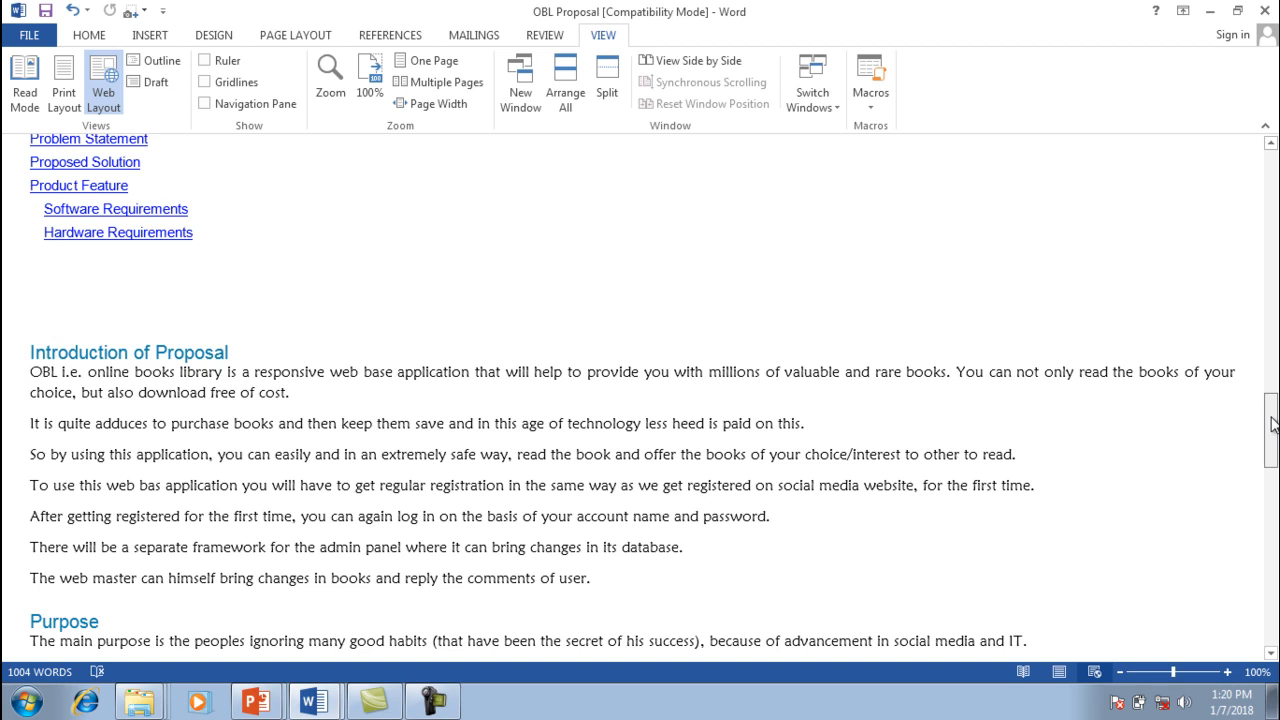
left_click_drag(1272, 424, 1243, 162)
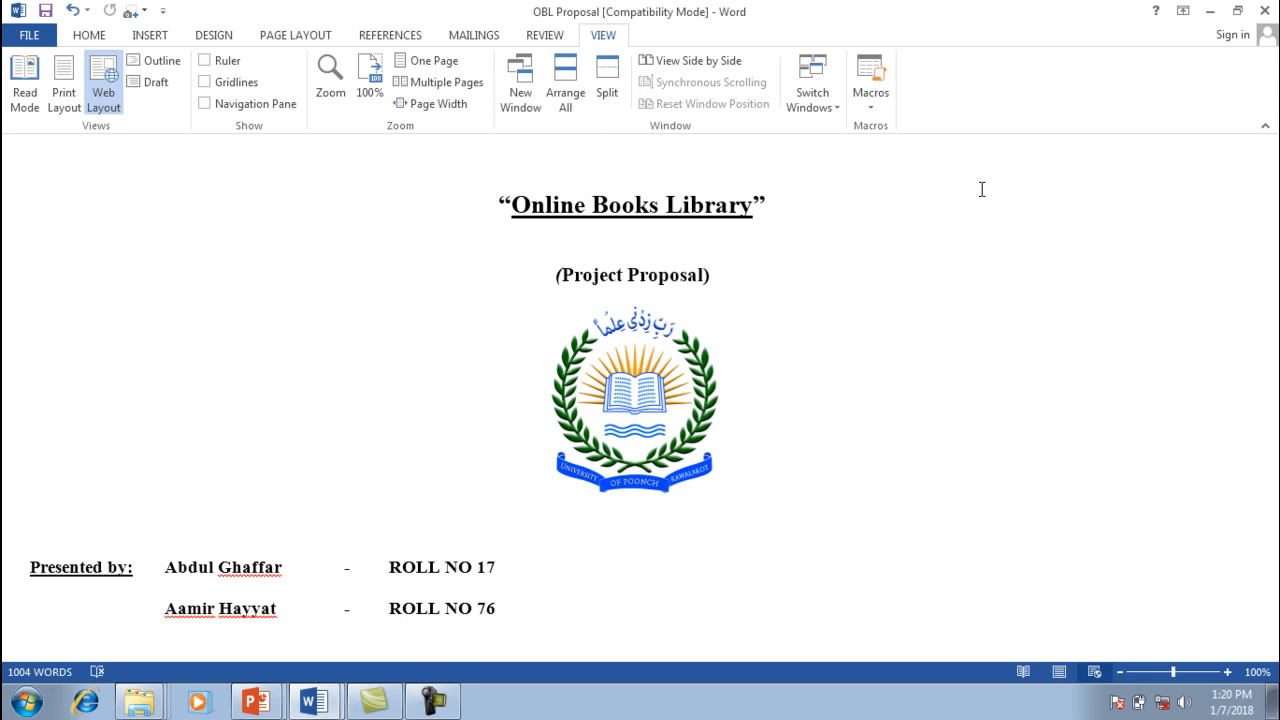
left_click_drag(1275, 178, 1258, 70)
Step: Return to Print Layout and display the ruler and gridlines on the title page
left_click(58, 70)
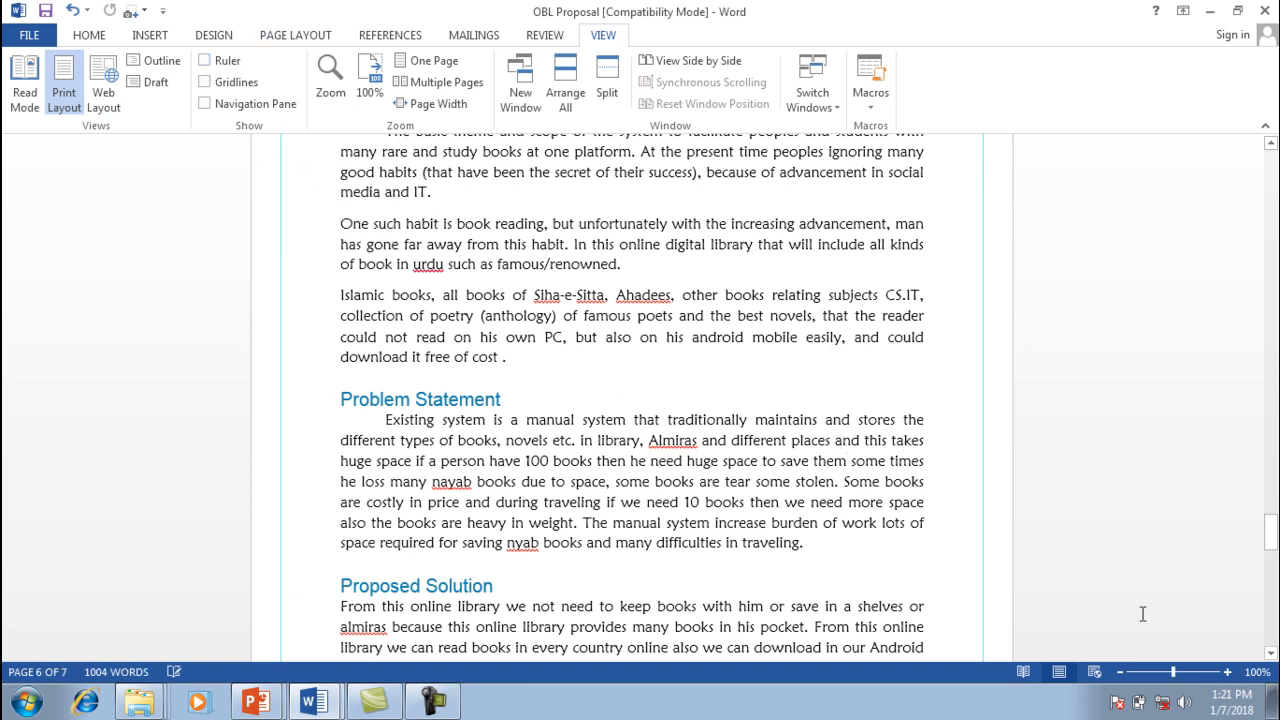
left_click_drag(1270, 530, 1266, 149)
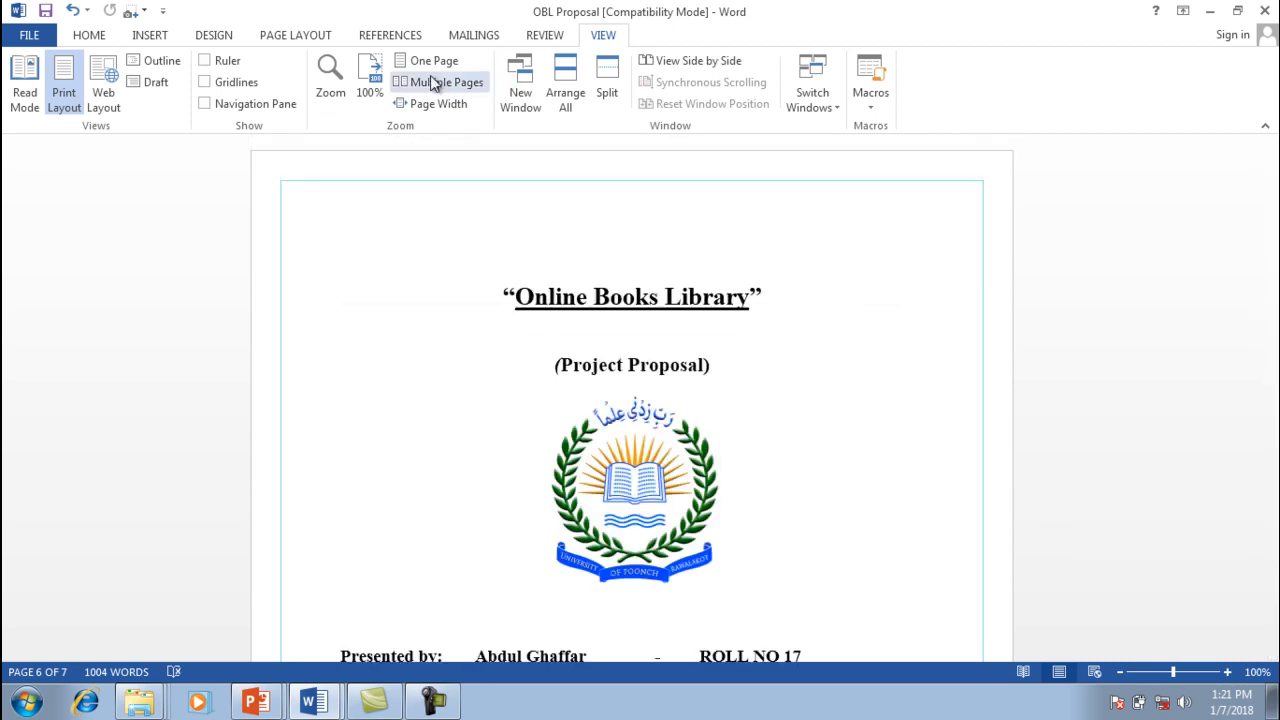
left_click(226, 63)
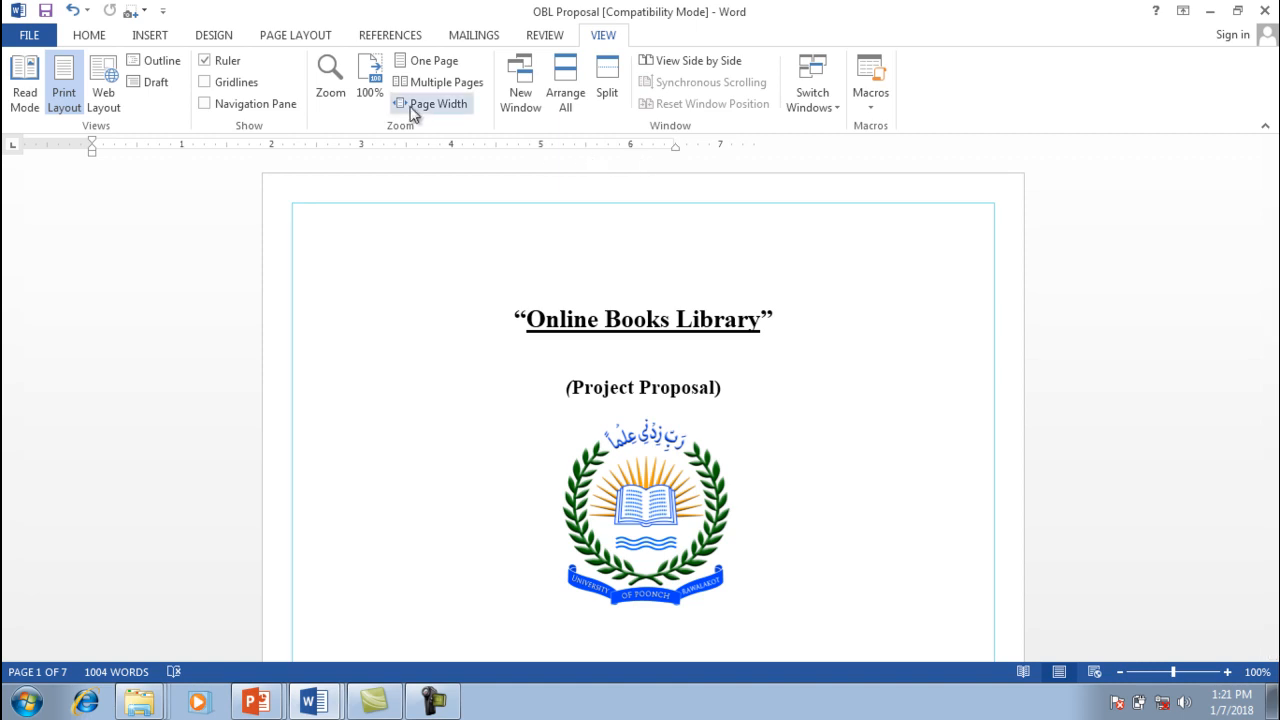
left_click(206, 84)
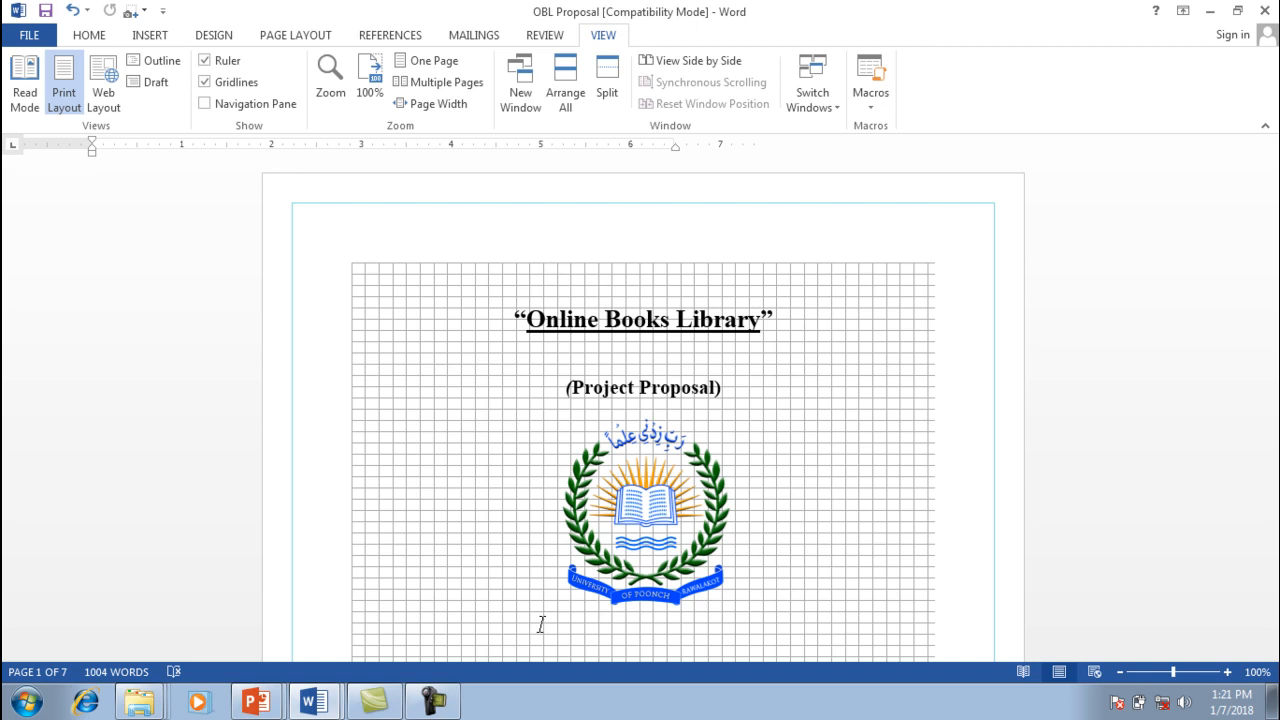
Step: Show the Navigation Pane and look through its headings, page thumbnails and search results views
left_click(206, 104)
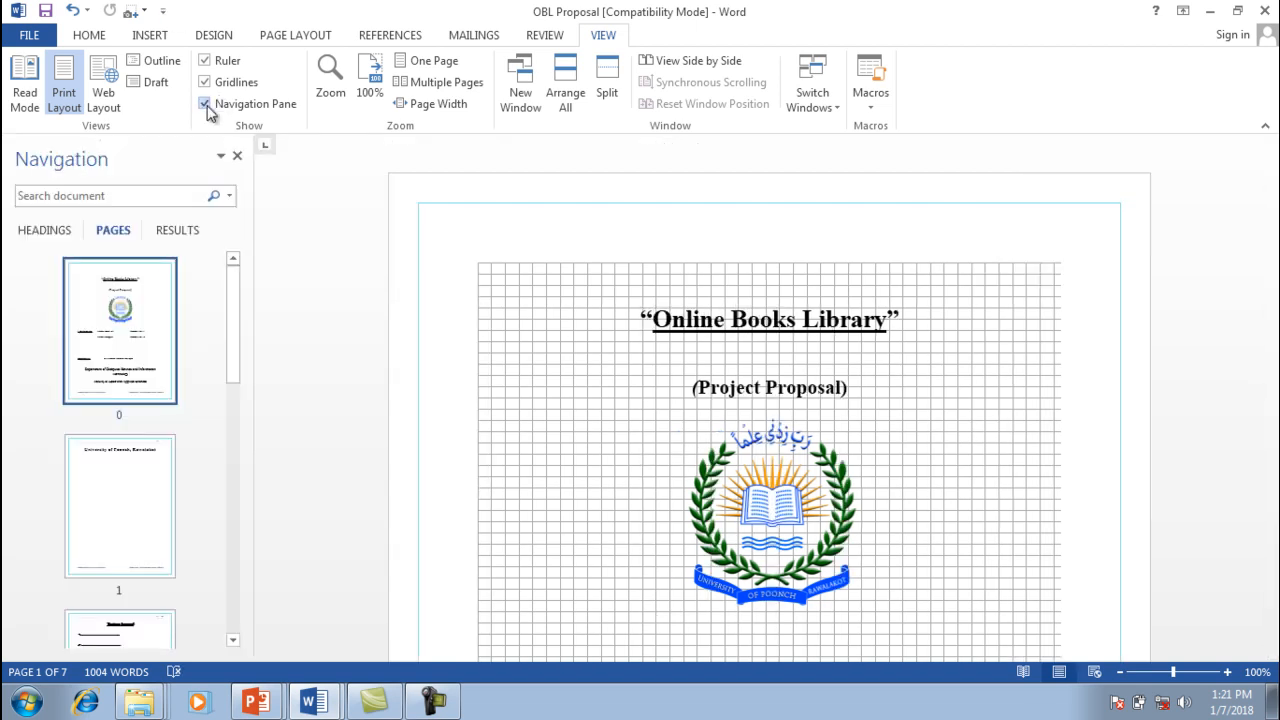
left_click(59, 235)
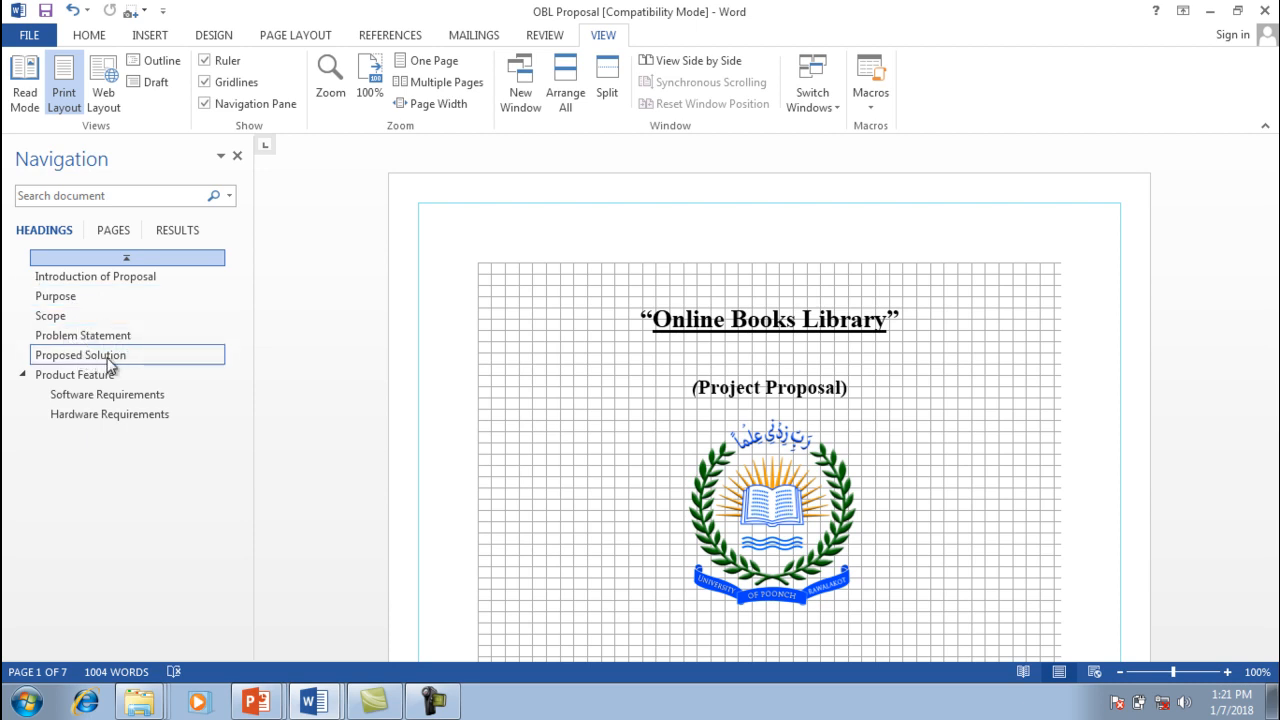
left_click(104, 232)
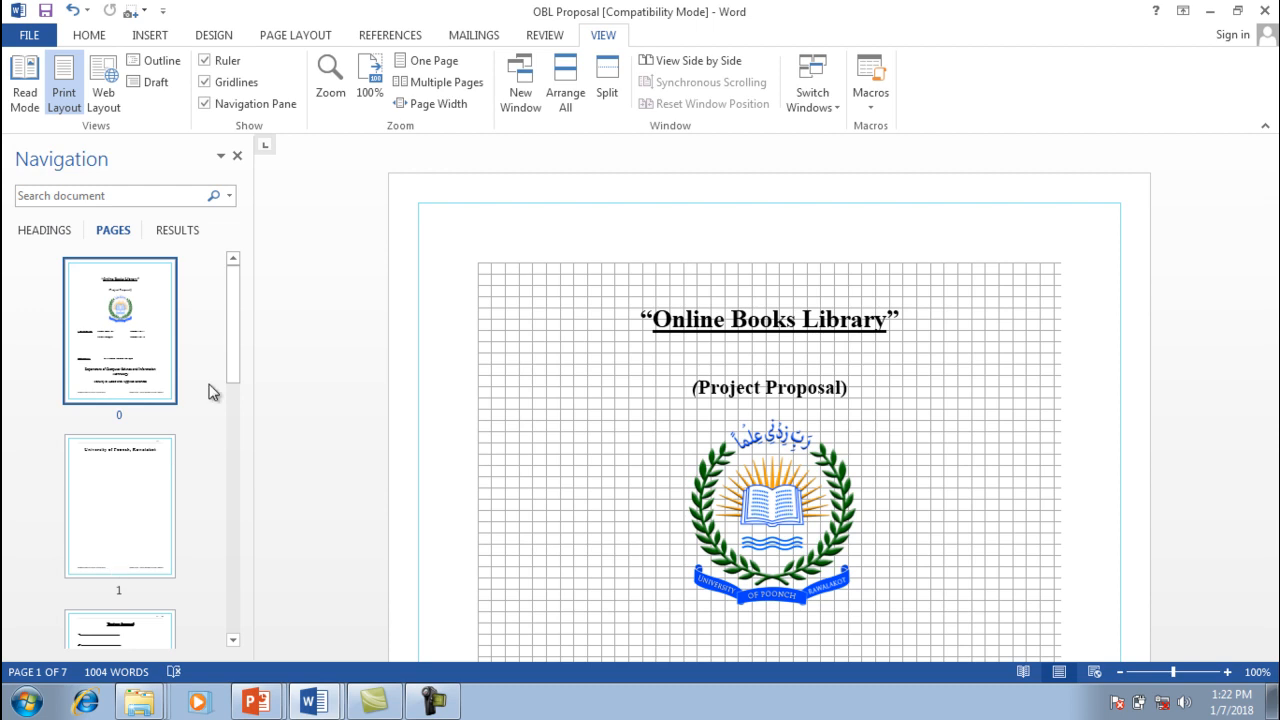
left_click_drag(237, 339, 240, 284)
left_click(177, 230)
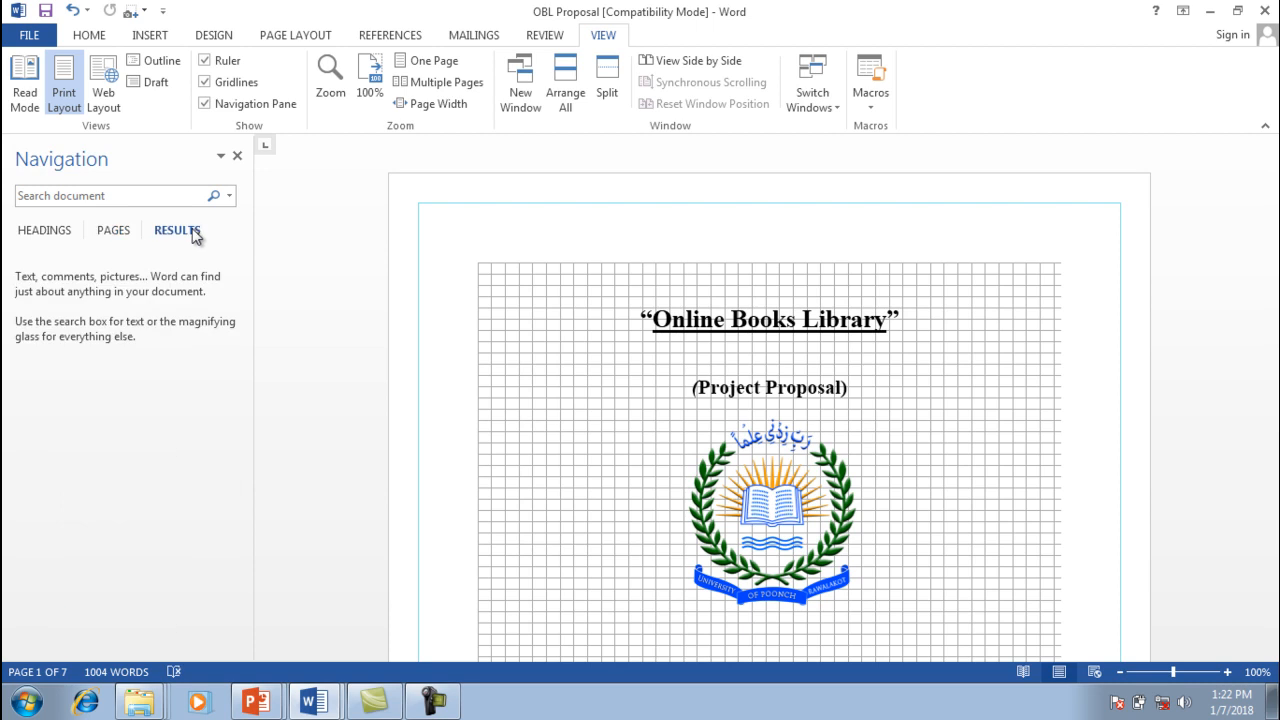
left_click(127, 229)
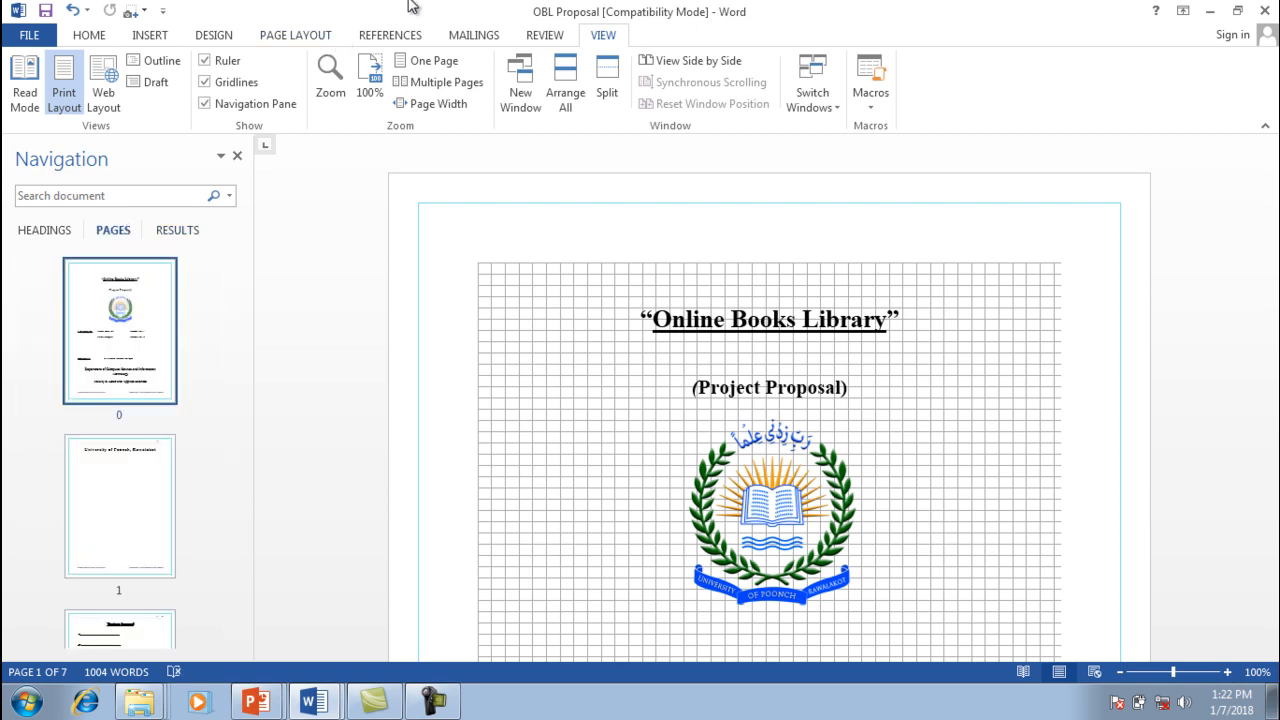
Step: Hide the Navigation Pane and the gridlines
left_click(204, 104)
left_click(205, 83)
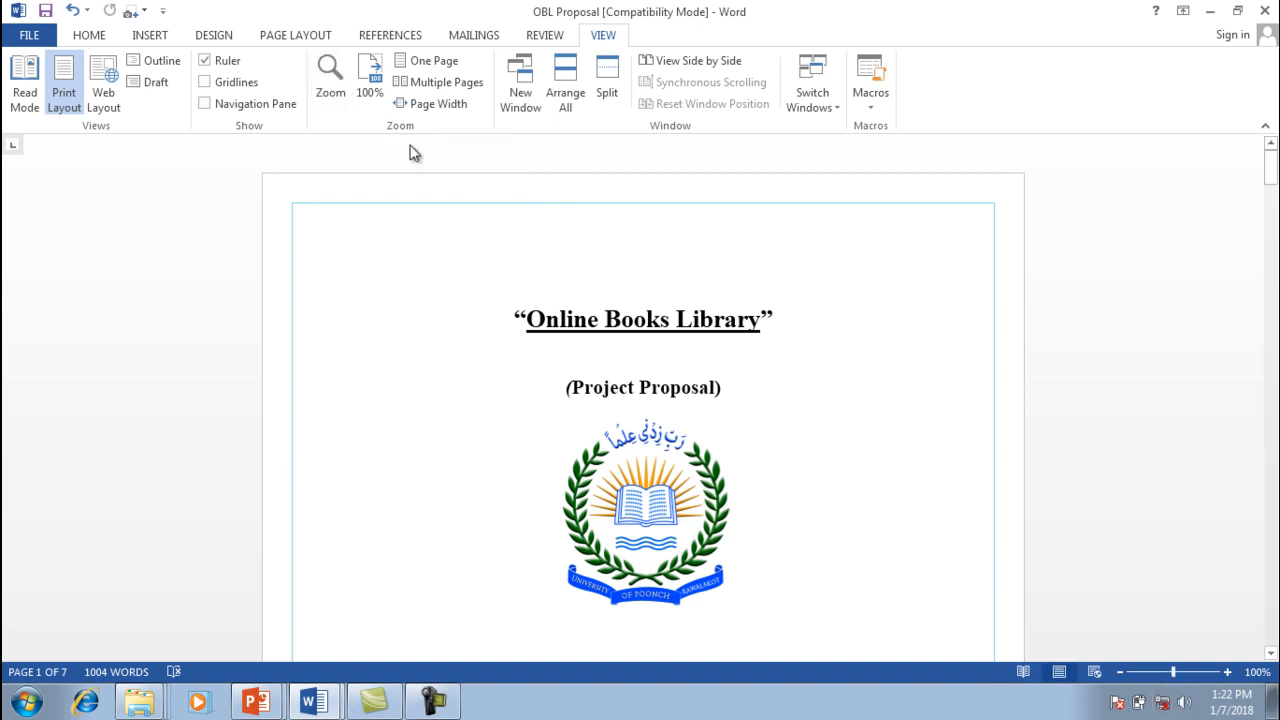
Step: Zoom the document to 75% to view more of the title page, and restore the zoom to 100%
left_click(336, 86)
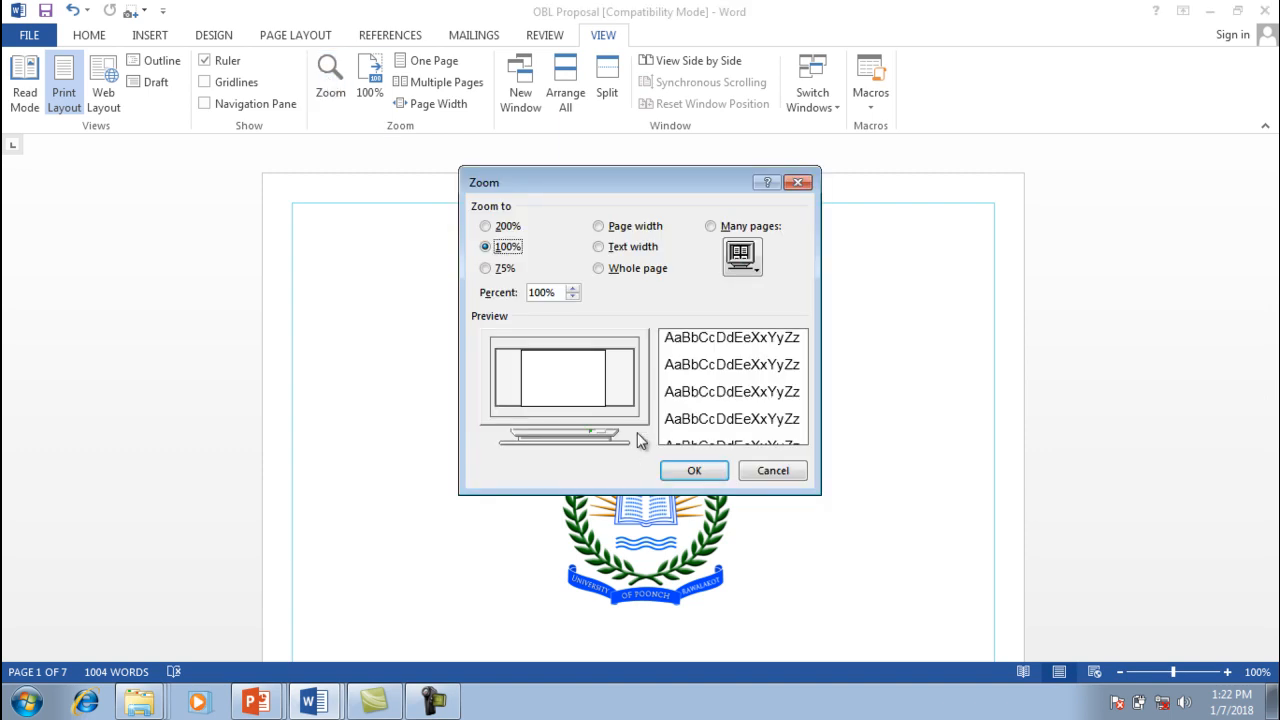
left_click(486, 268)
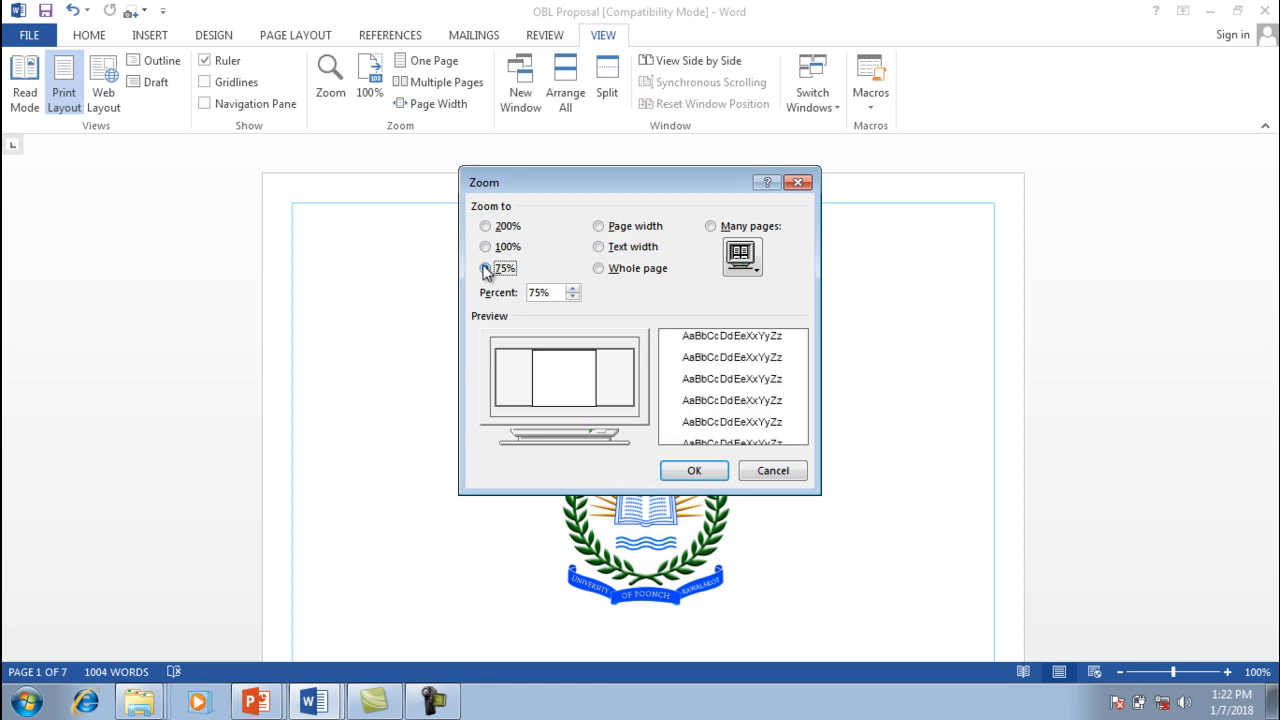
left_click(693, 472)
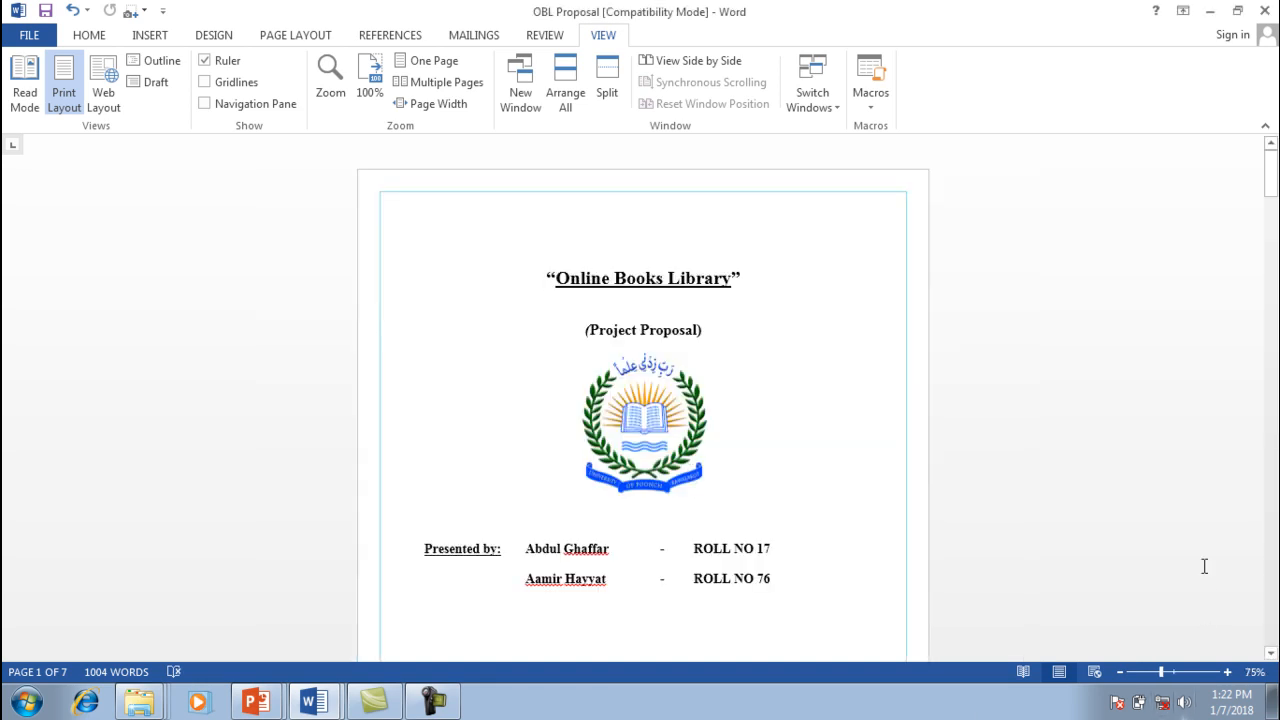
left_click(1271, 654)
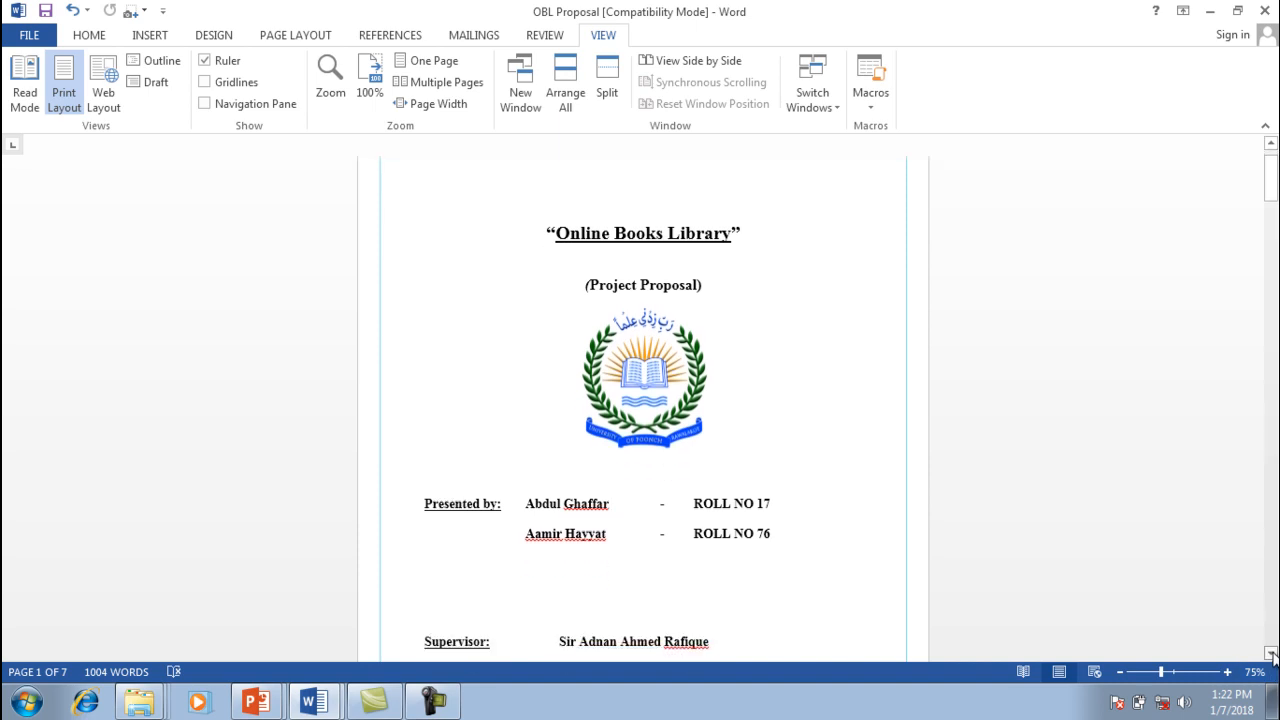
left_click(373, 88)
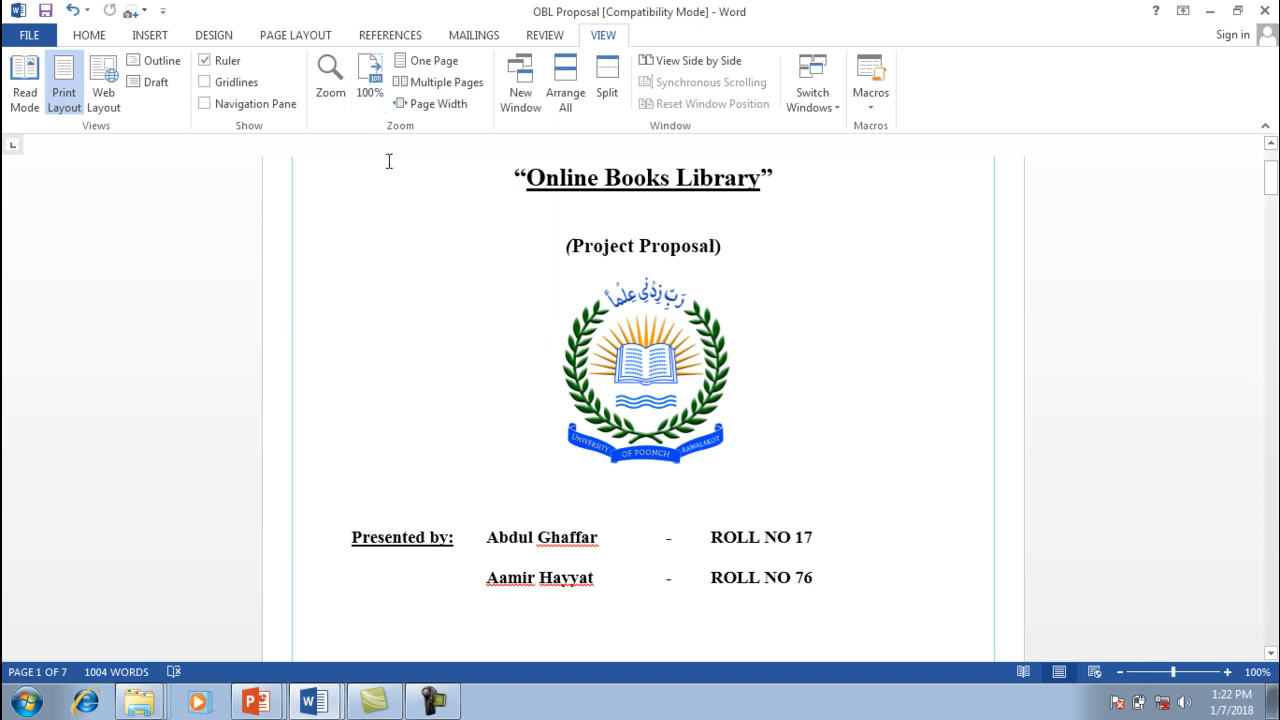
Step: Zoom the document to show one whole page, and return the zoom to 100%
left_click(432, 68)
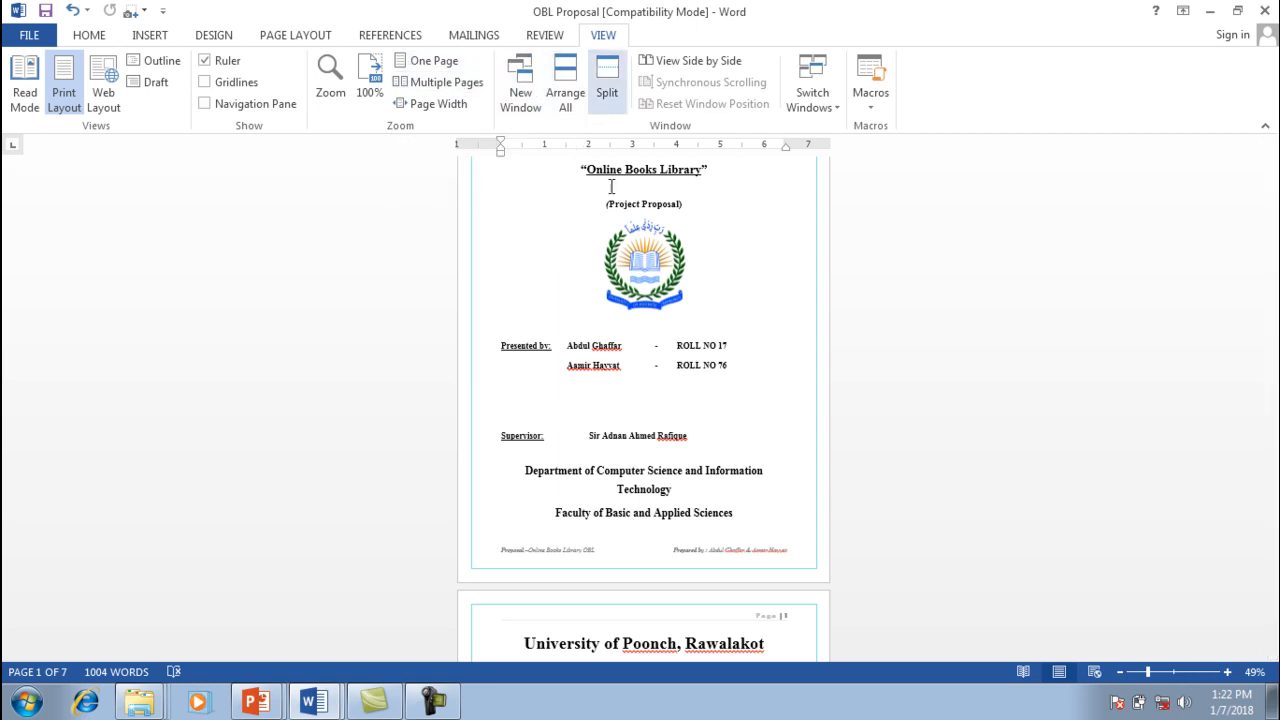
left_click(330, 82)
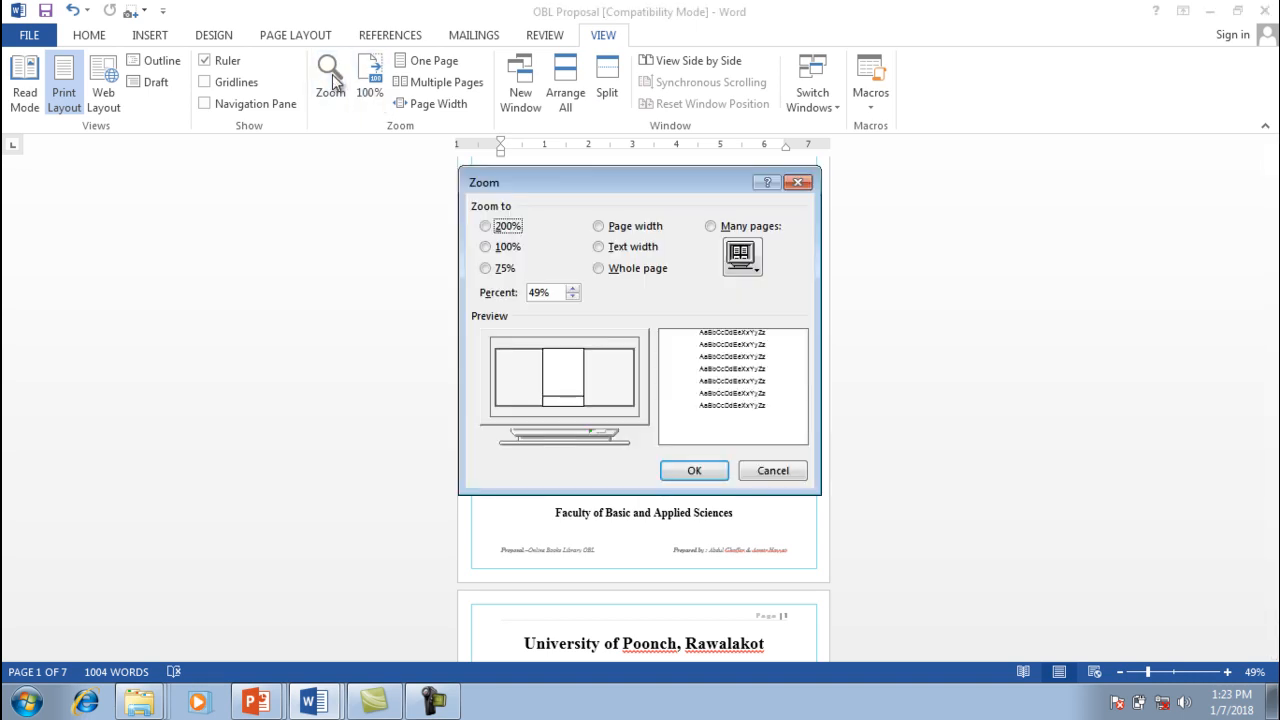
left_click(485, 247)
left_click(672, 476)
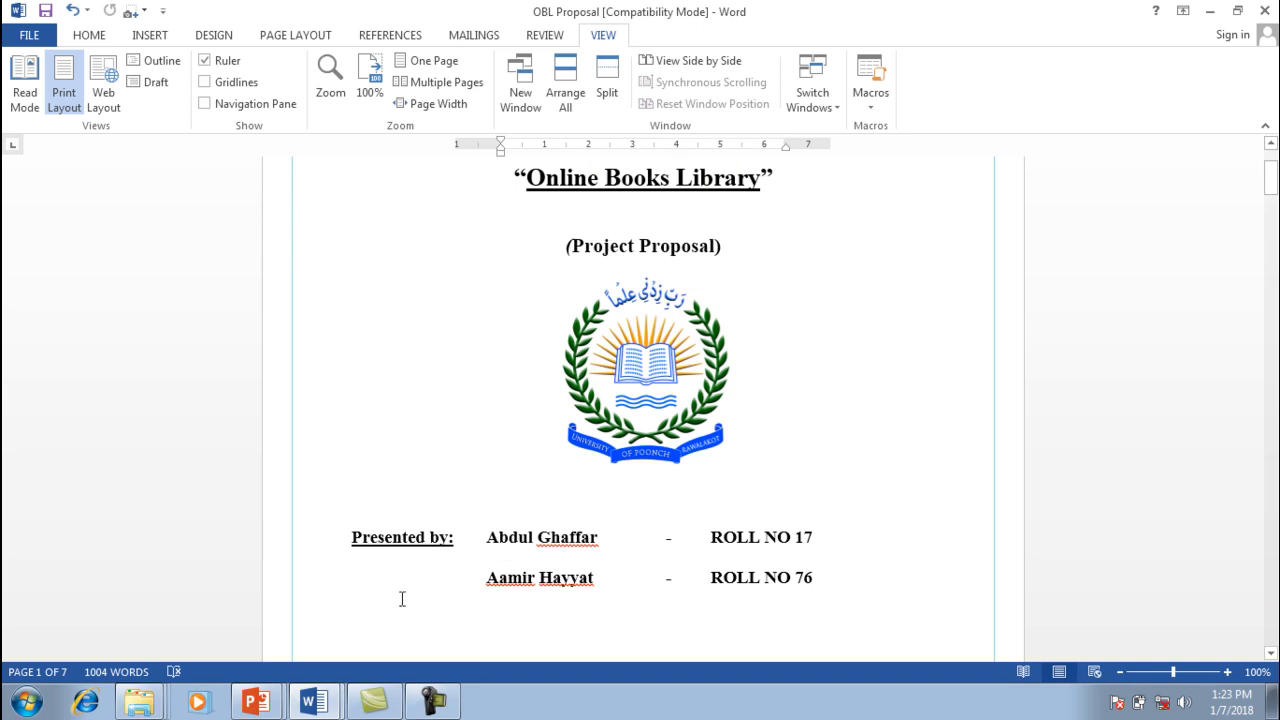
Step: Split the document window at the Purpose section and move the divider down to enlarge the upper pane
left_click_drag(1270, 172, 1238, 475)
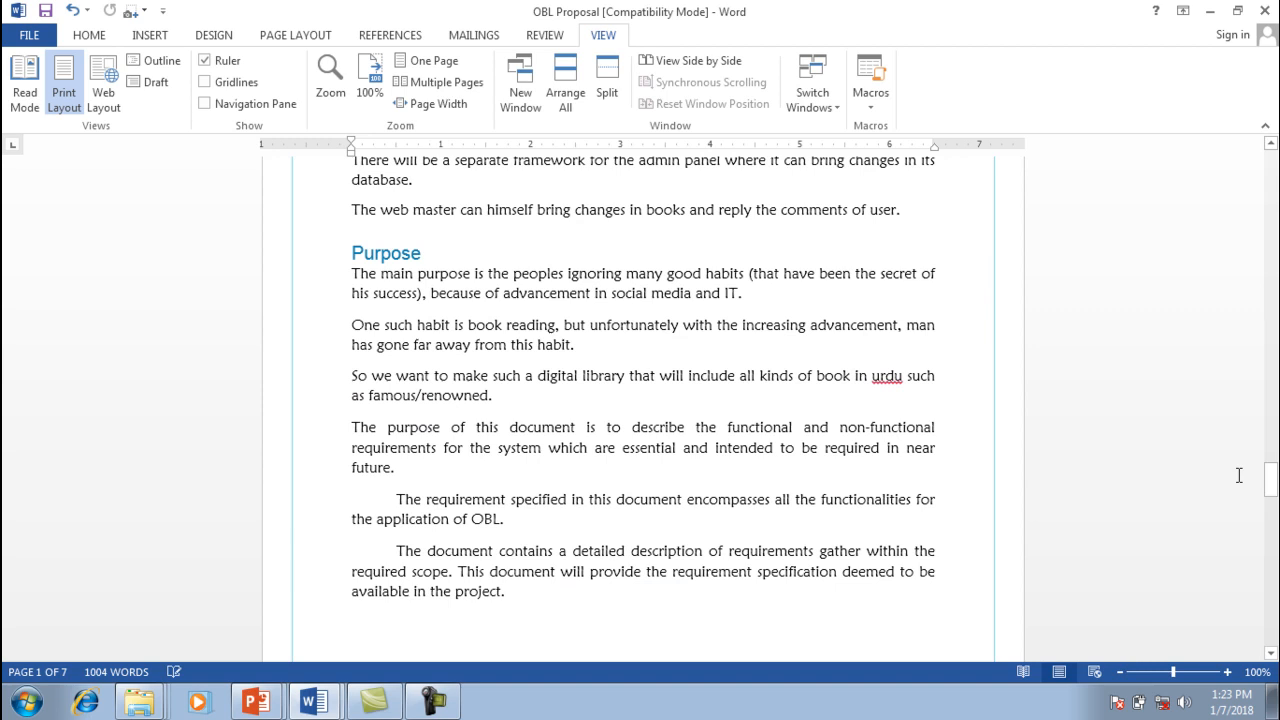
left_click(607, 85)
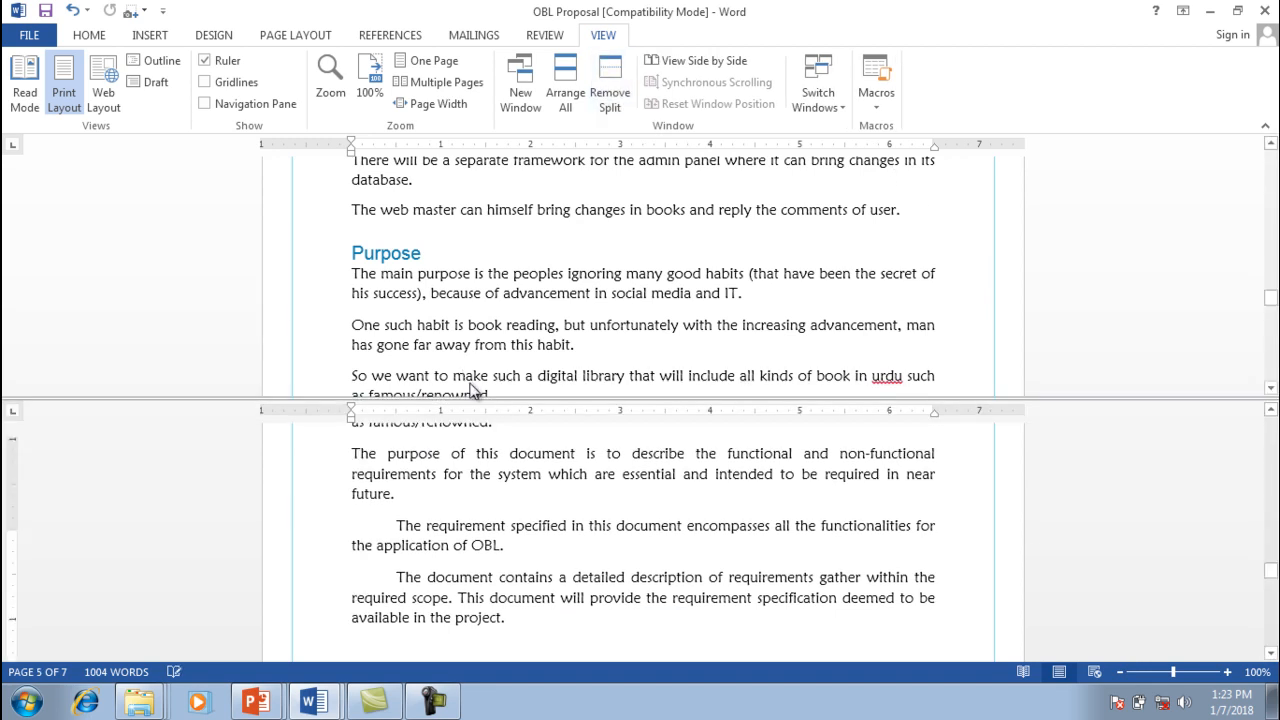
left_click_drag(476, 400, 472, 538)
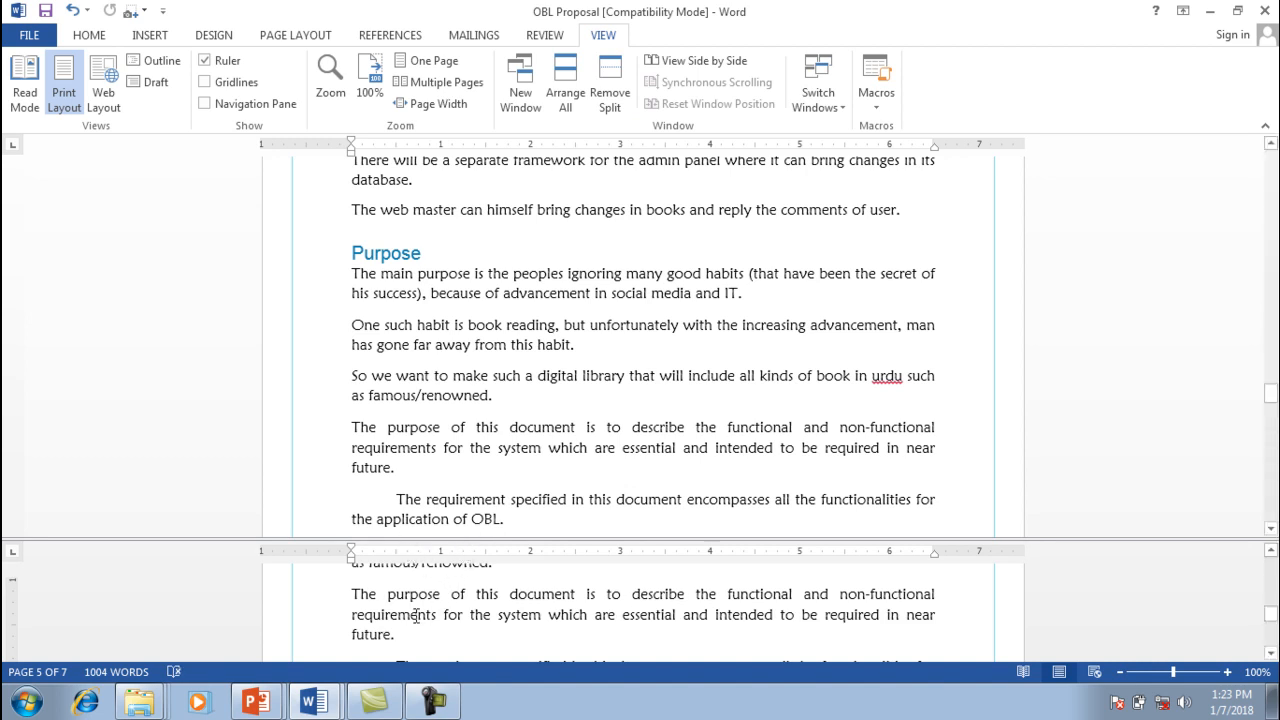
Step: Insert the test text "fdfdsfsd" after "The" in the paragraph beginning "The purpose of this document", and delete it again
type("fdfdsfsd")
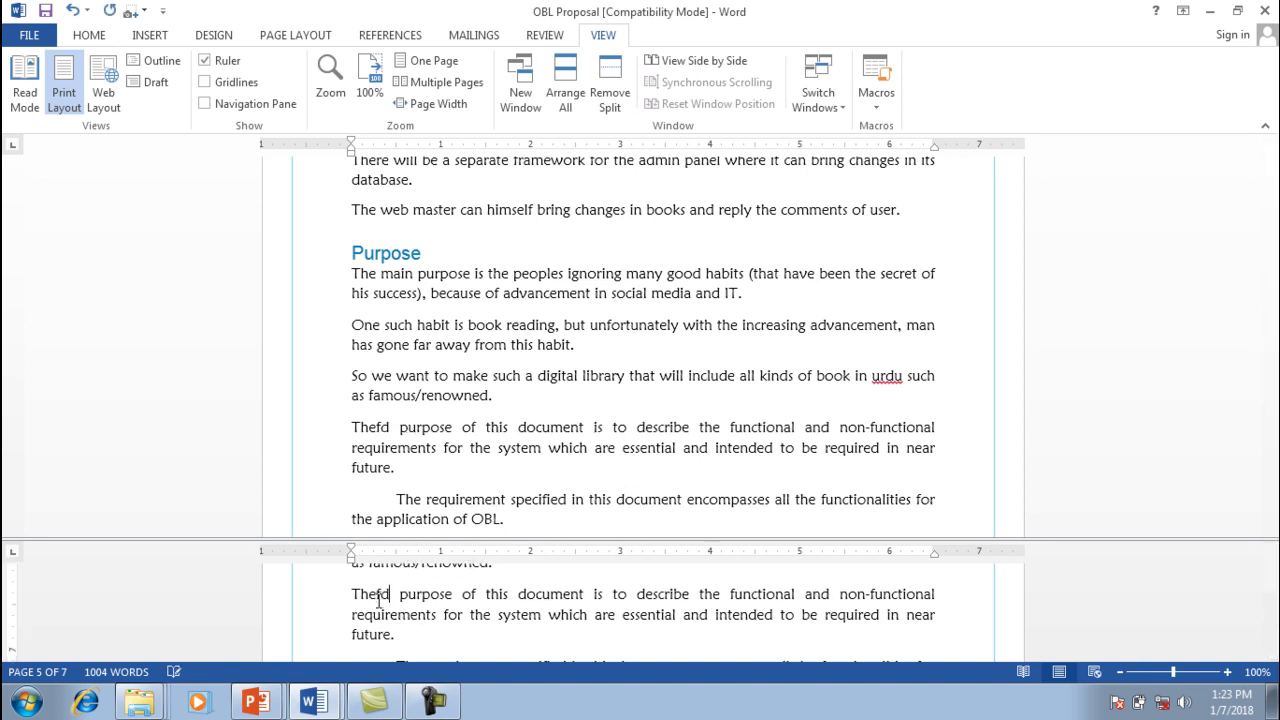
key("BackSpace")
key("BackSpace")
key("BackSpace")
key("BackSpace")
key("BackSpace")
key("BackSpace")
key("BackSpace")
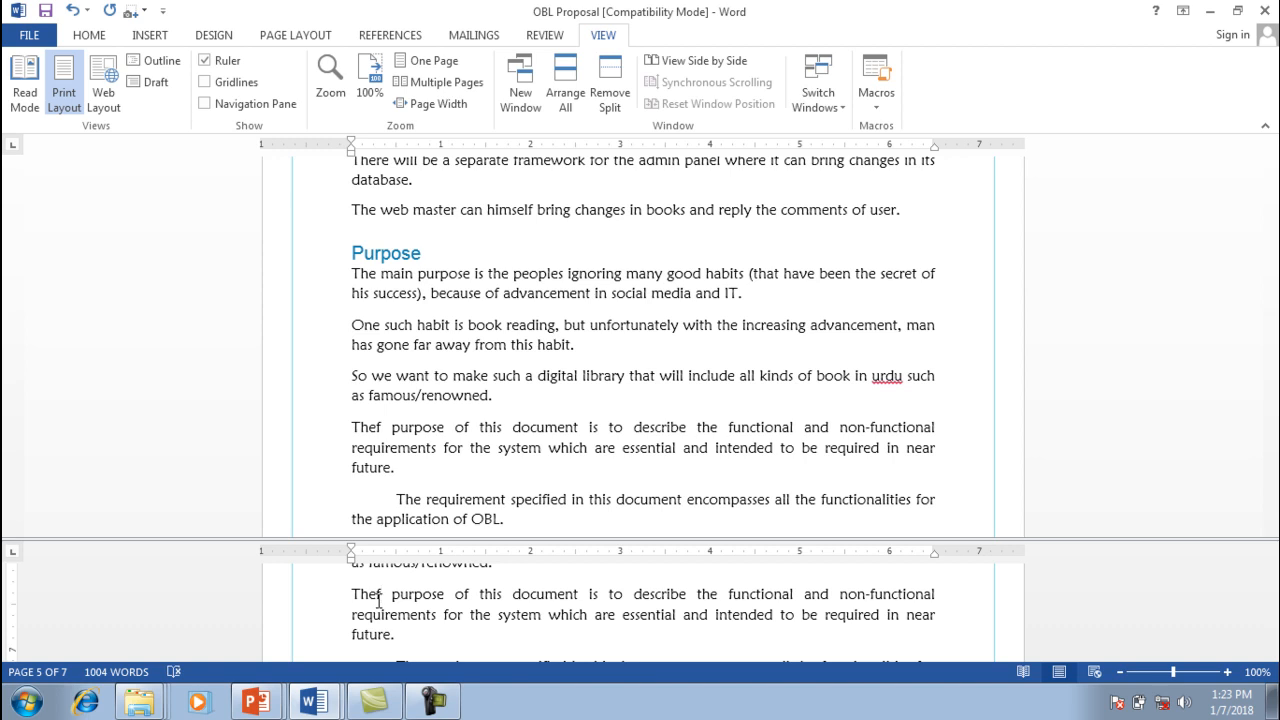
key("BackSpace")
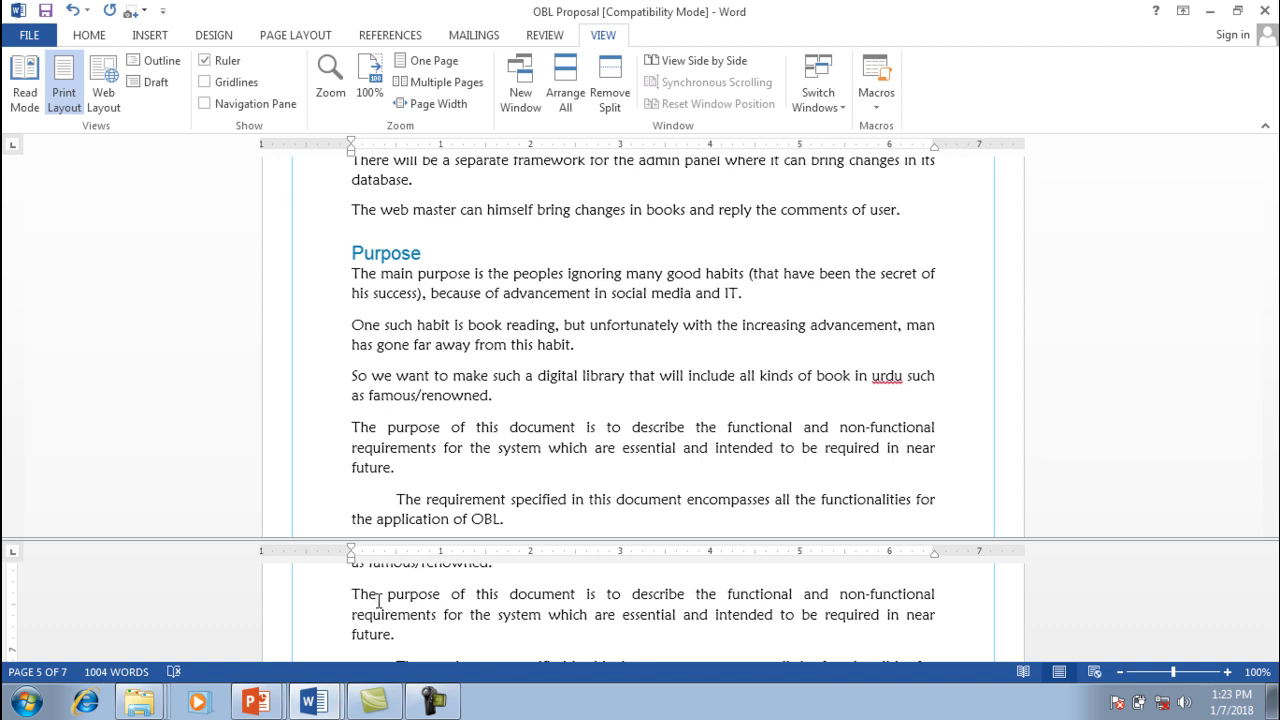
Step: Remove the window split and view OBL Proposal side by side with Document1, making Document1 the active window
left_click(610, 92)
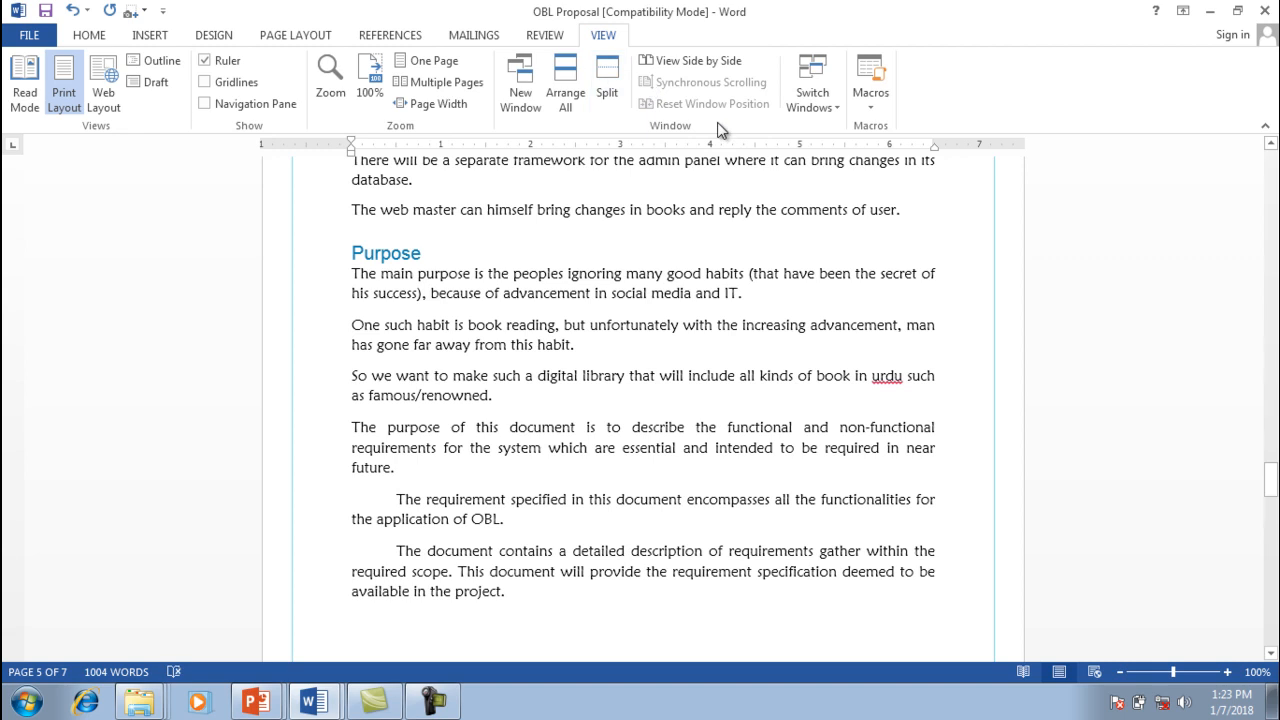
left_click(680, 66)
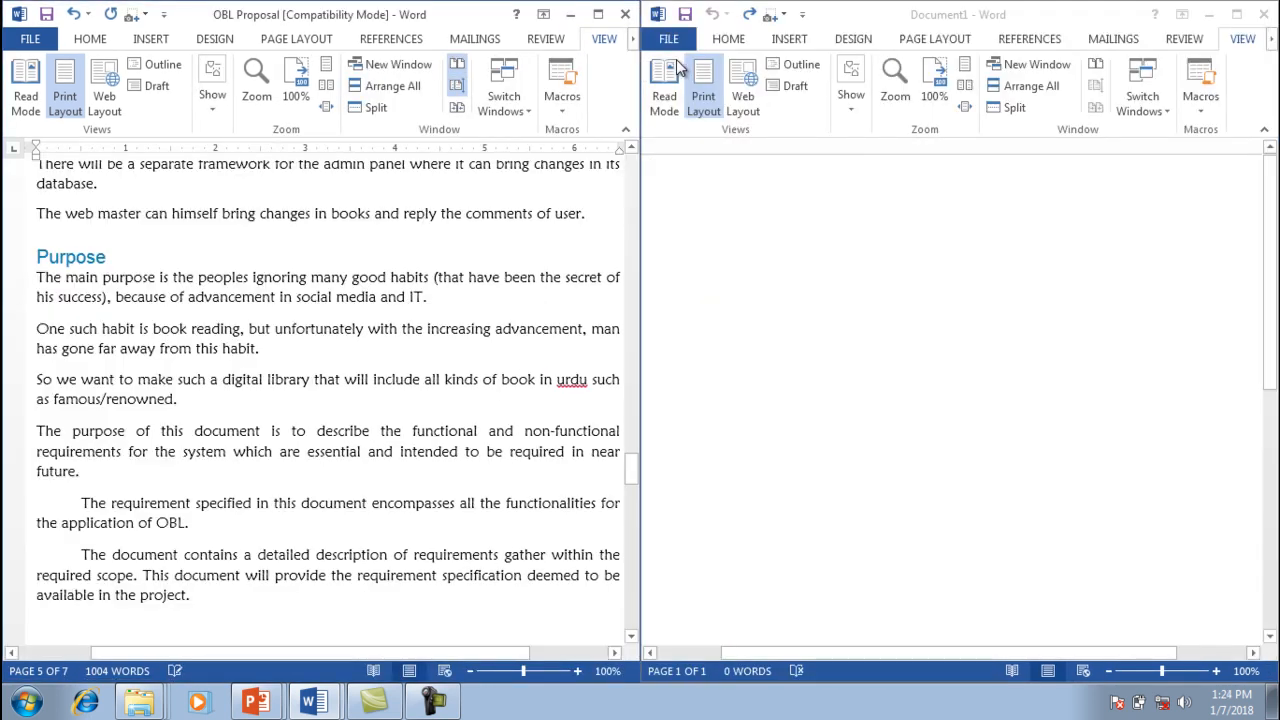
left_click(695, 316)
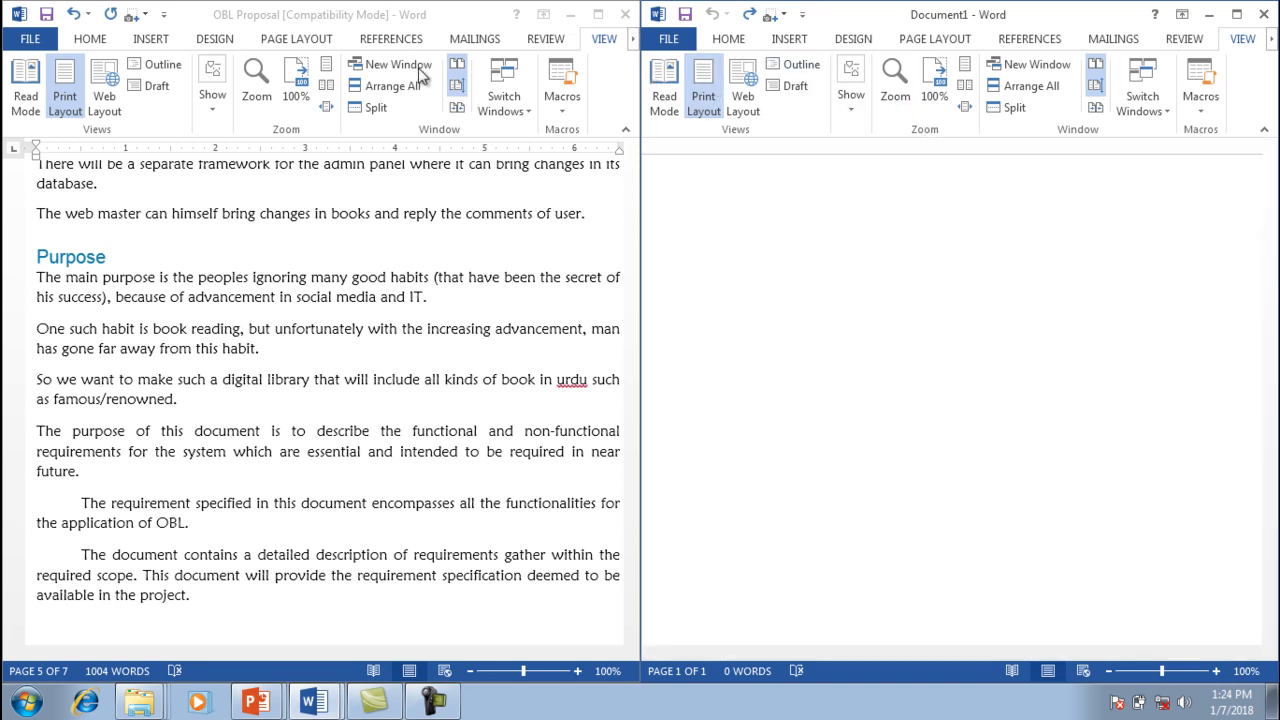
Step: Cancel closing OBL Proposal, and close Document1 without saving its changes
left_click(624, 15)
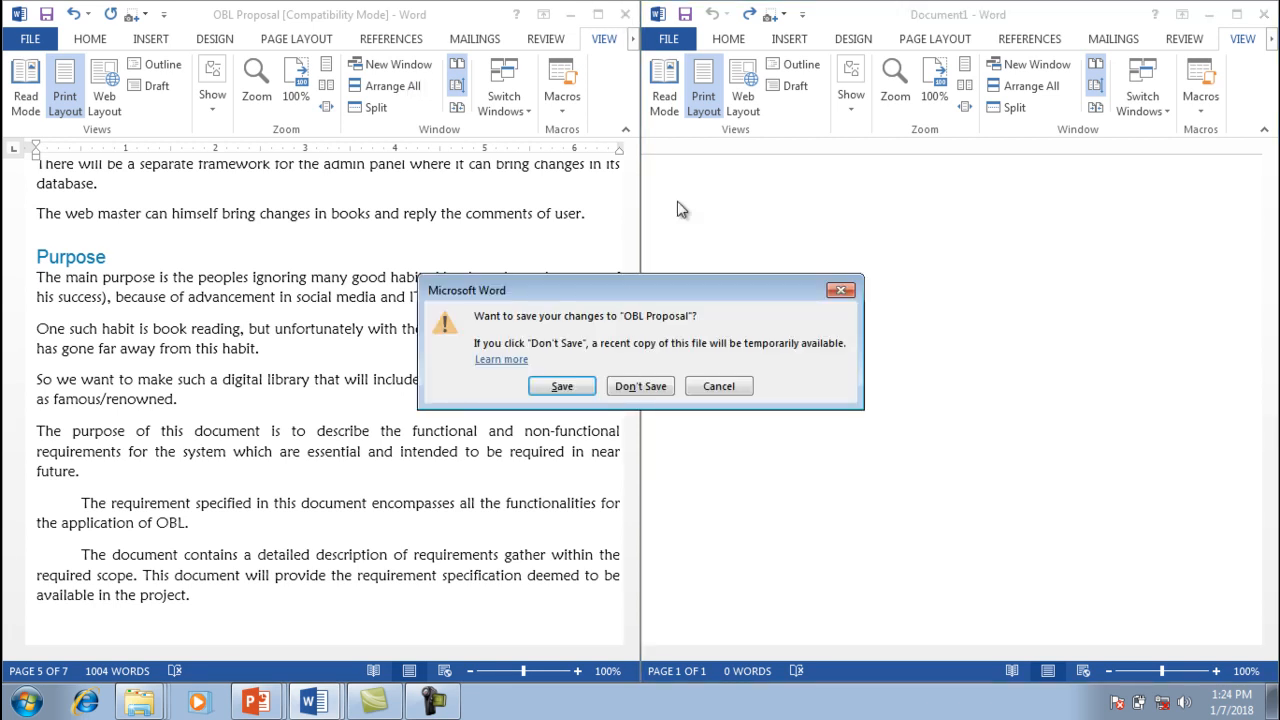
left_click(733, 396)
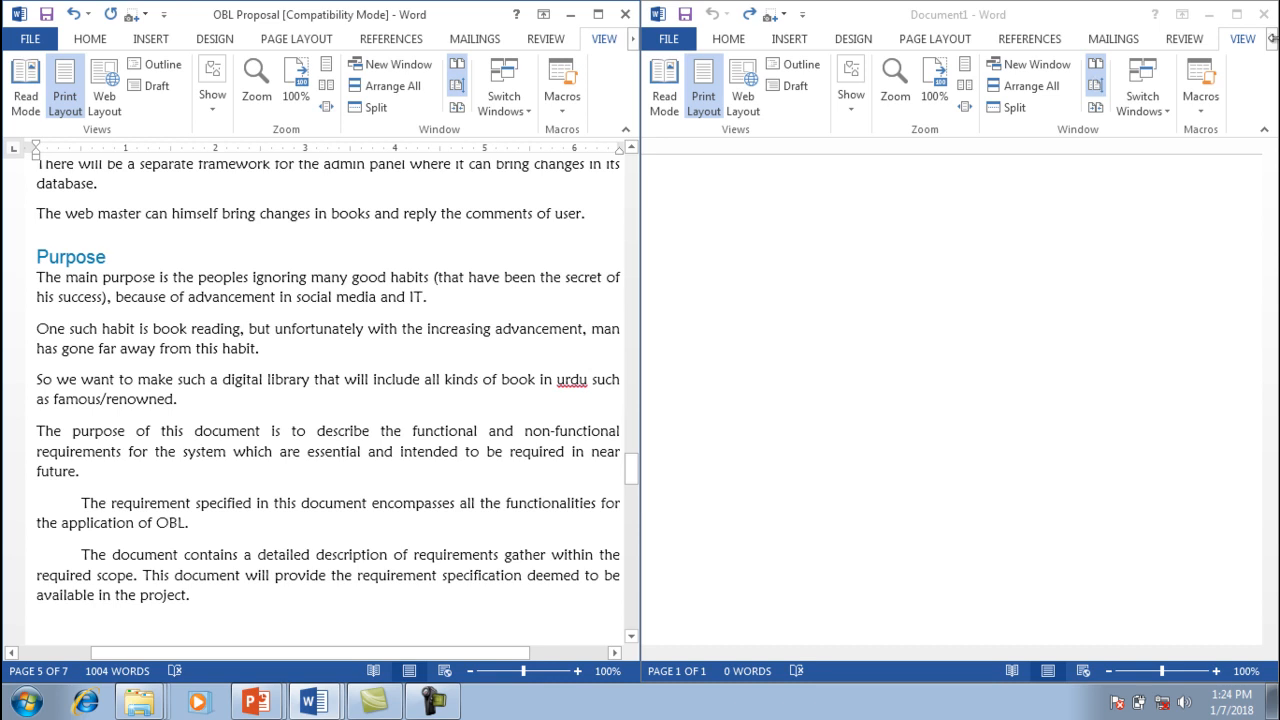
left_click(1265, 15)
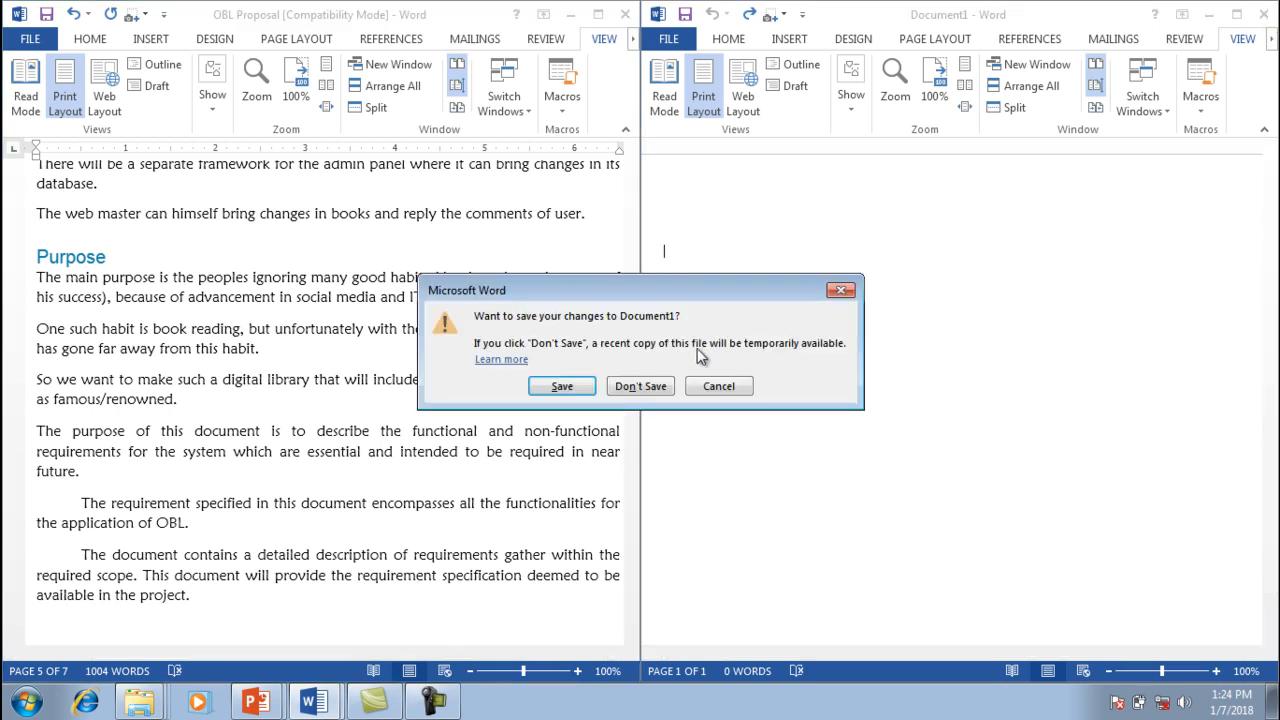
left_click(640, 390)
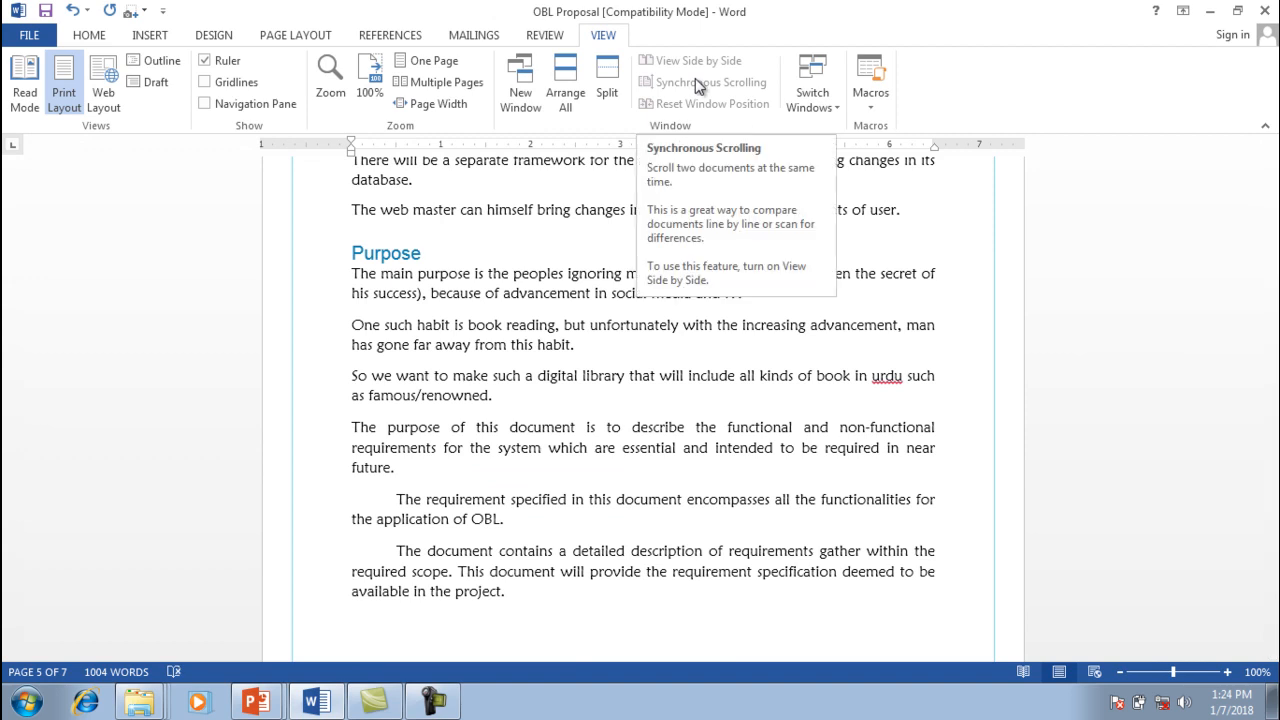
Step: Look through the list of open windows to switch to and the available macro options, without choosing any
left_click(834, 110)
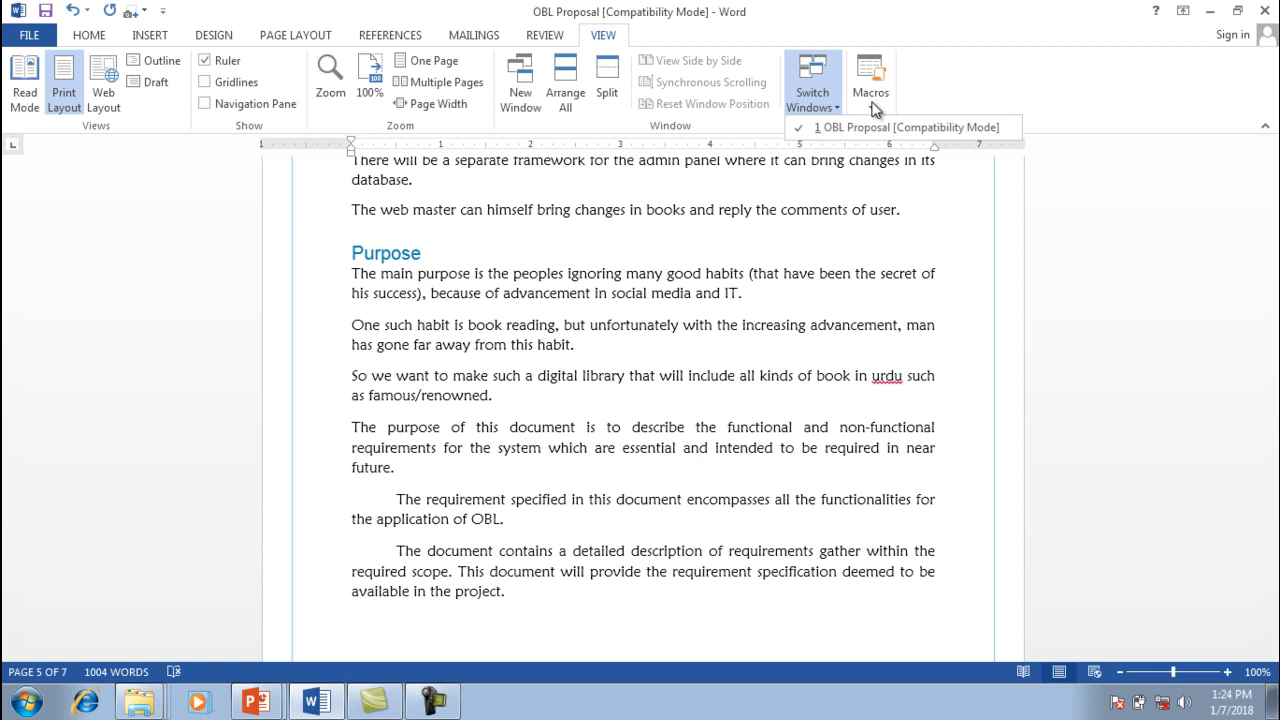
left_click(876, 106)
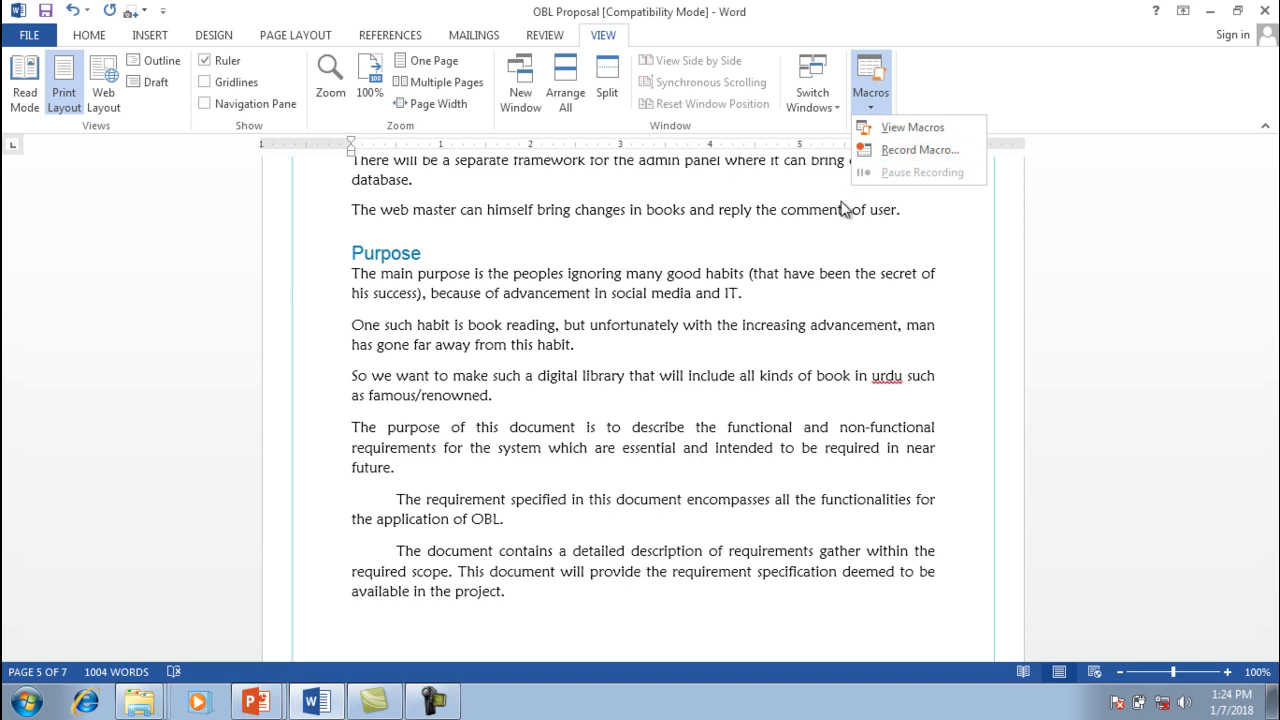
left_click(305, 218)
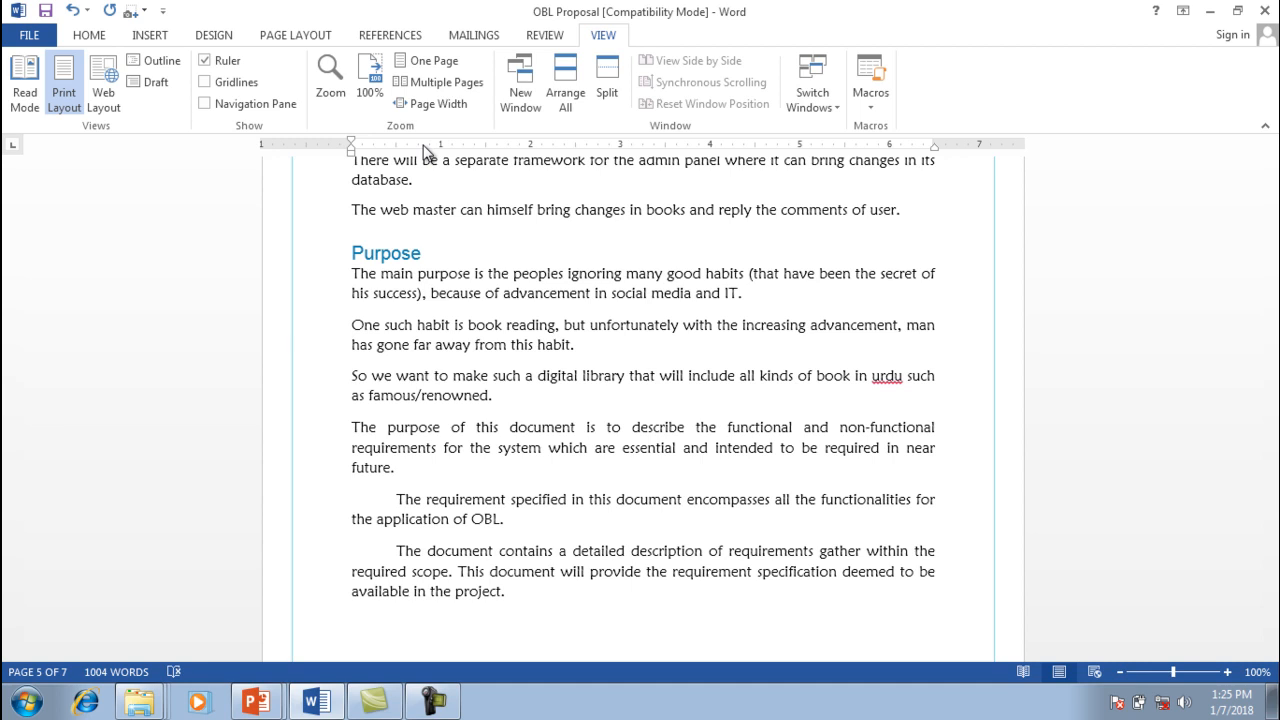
Step: Switch to the PowerPoint slide show and advance to the closing "Thanks for Watching" slide
left_click(257, 700)
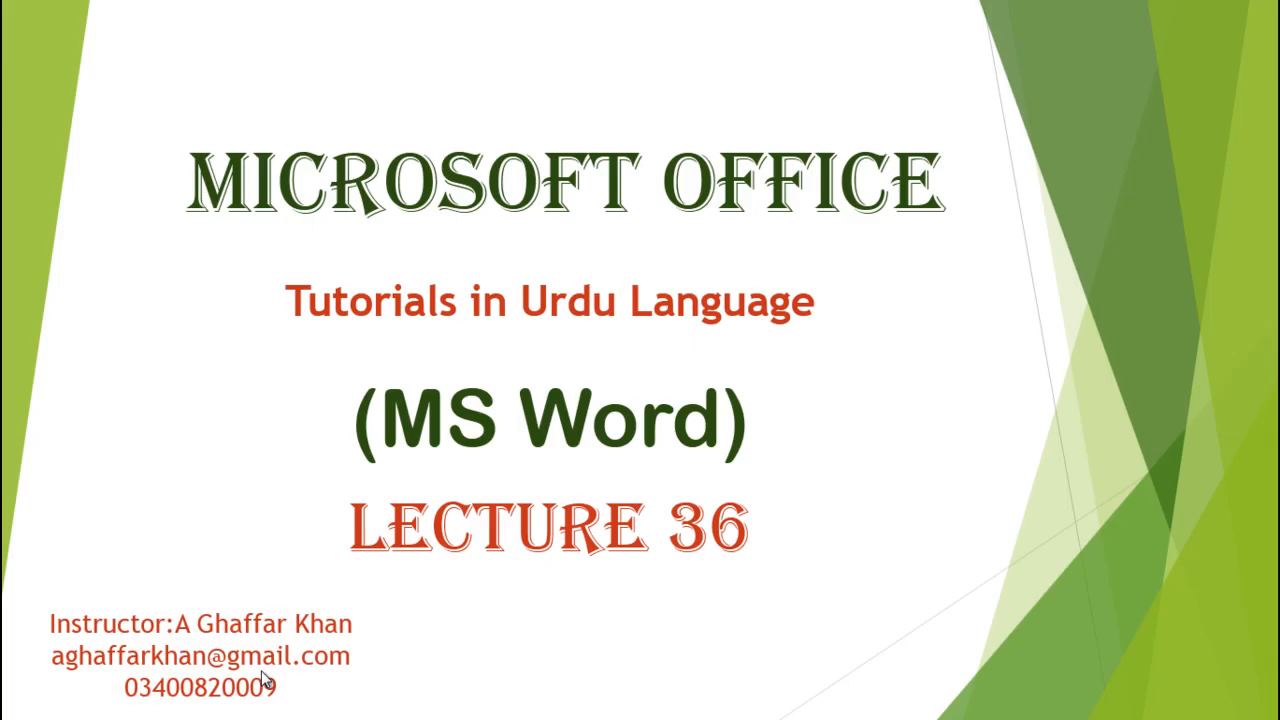
left_click(553, 562)
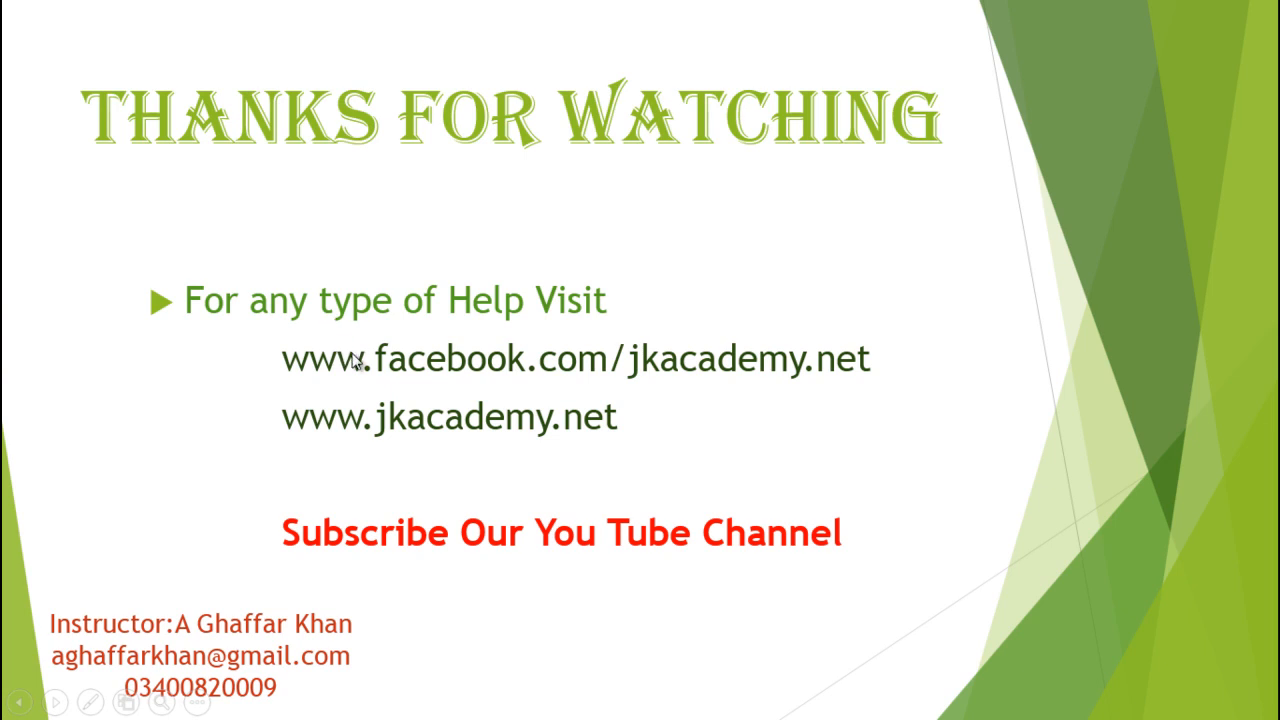